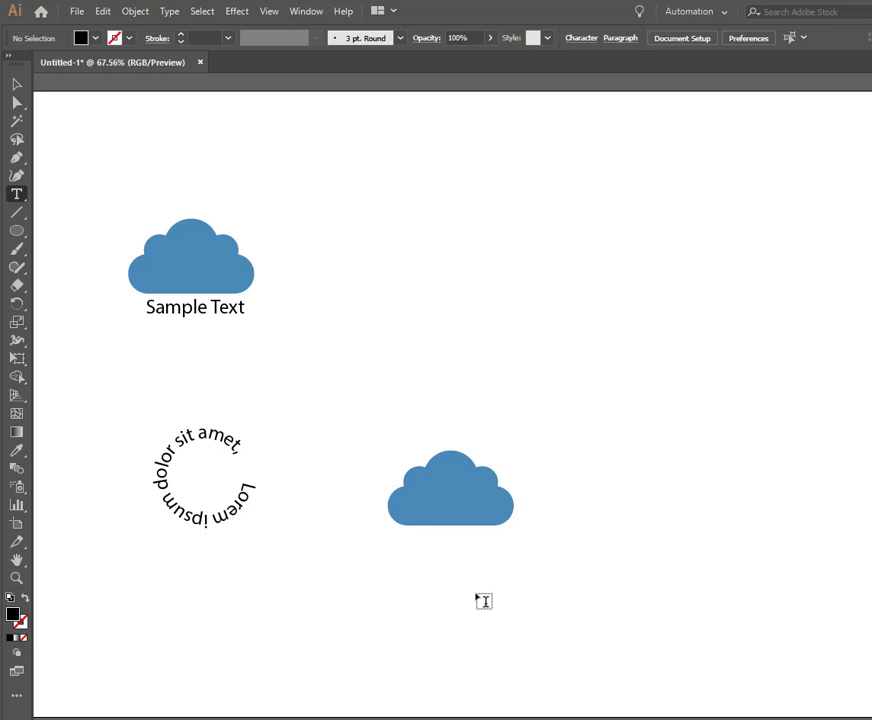
Move the upper cloud and its "Sample Text" caption up and to the right, keeping the caption centred beneath the cloud.
key(v)
click(225, 243)
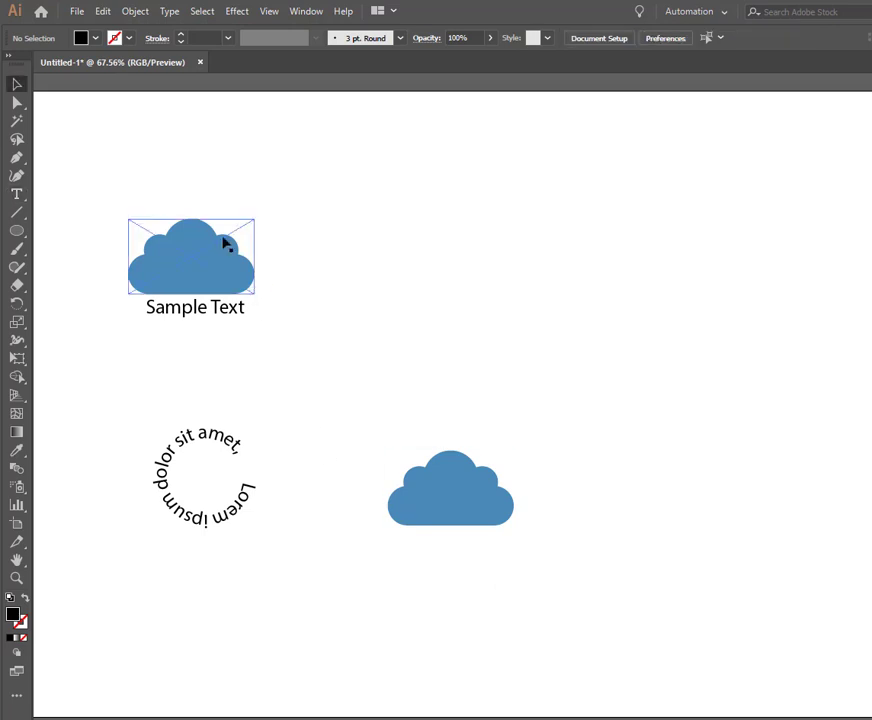
drag(180, 255, 271, 222)
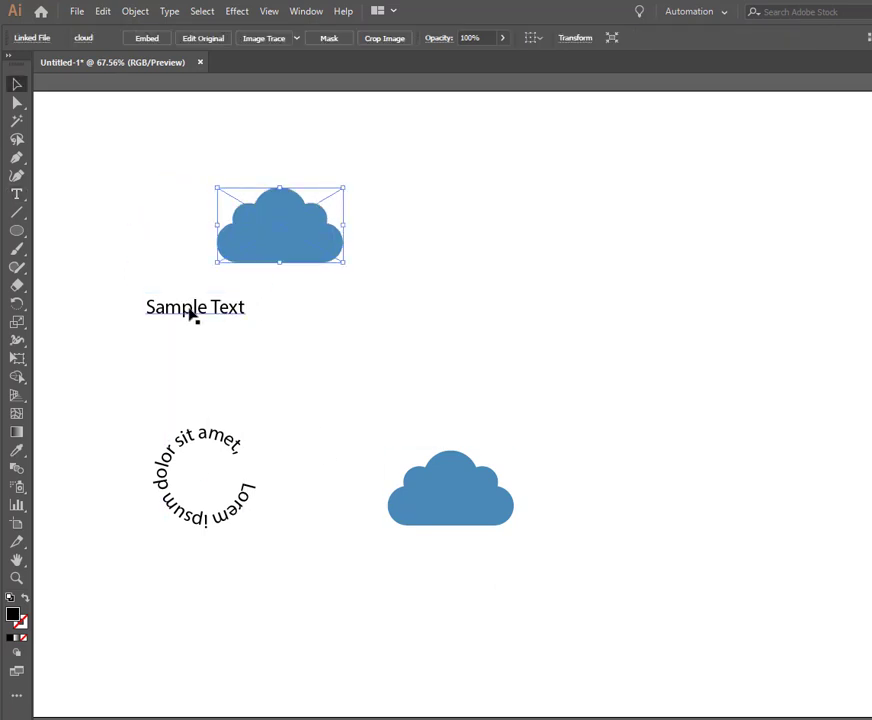
drag(191, 315, 272, 282)
click(449, 363)
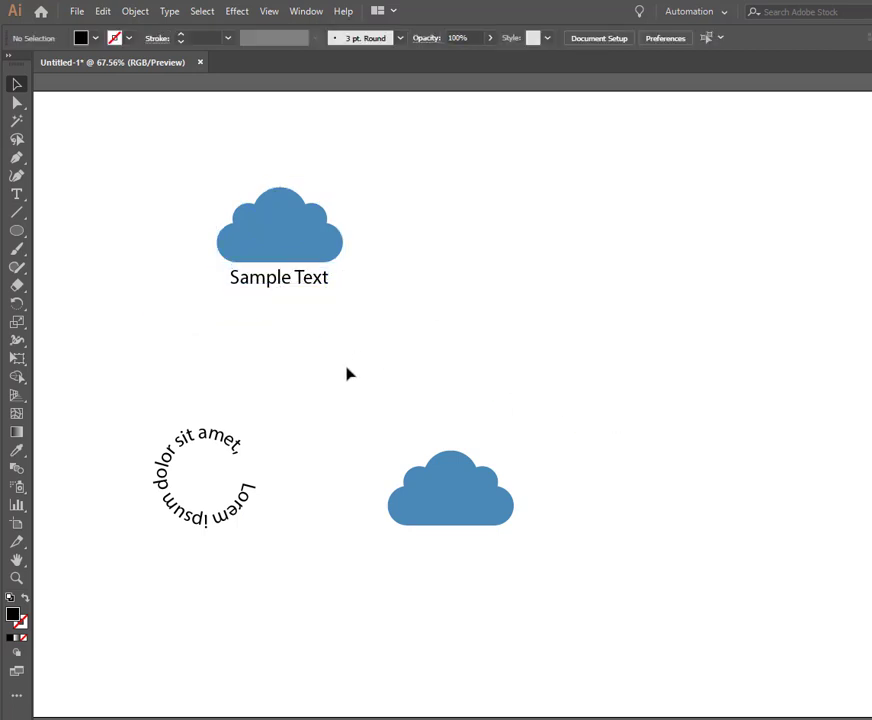
Delete the circular Lorem ipsum text and move the second cloud to the space below the captioned cloud.
click(204, 442)
key(Delete)
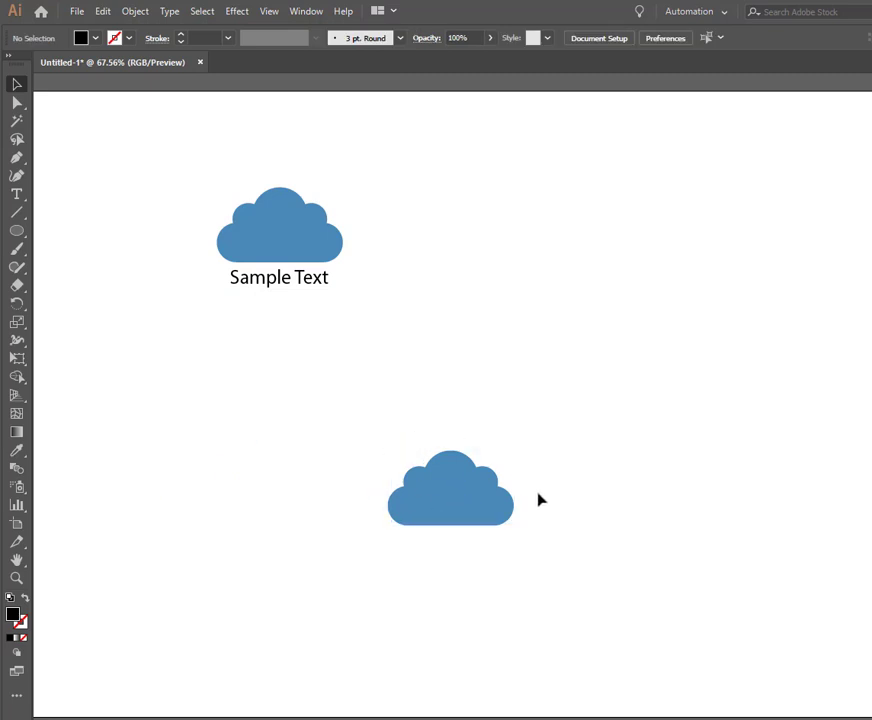
drag(467, 520, 280, 486)
click(434, 399)
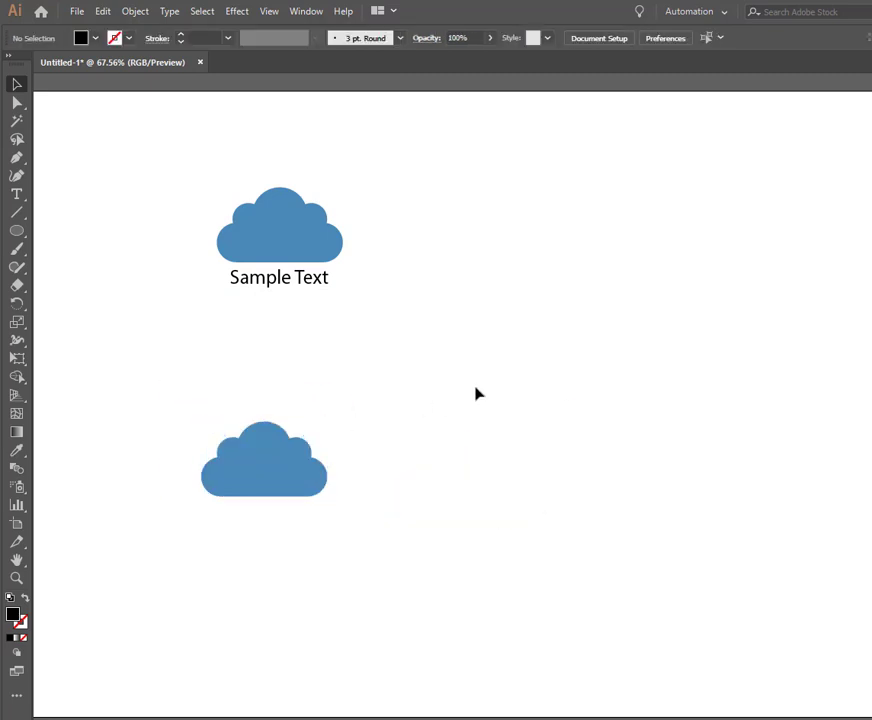
Try to place text along the outline of the lower cloud image with the Type on a Path tool.
click(17, 194)
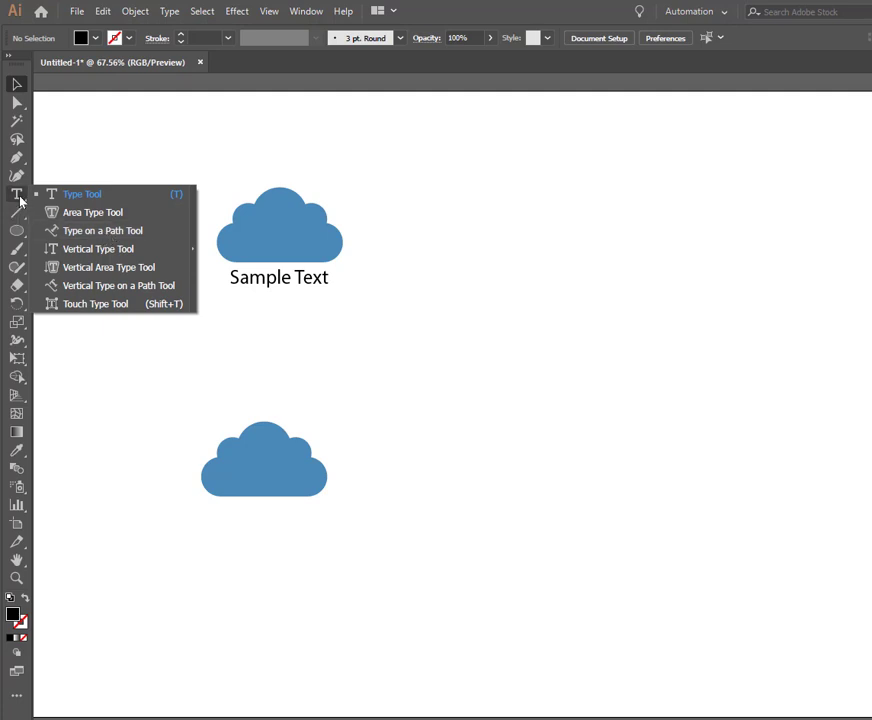
click(100, 230)
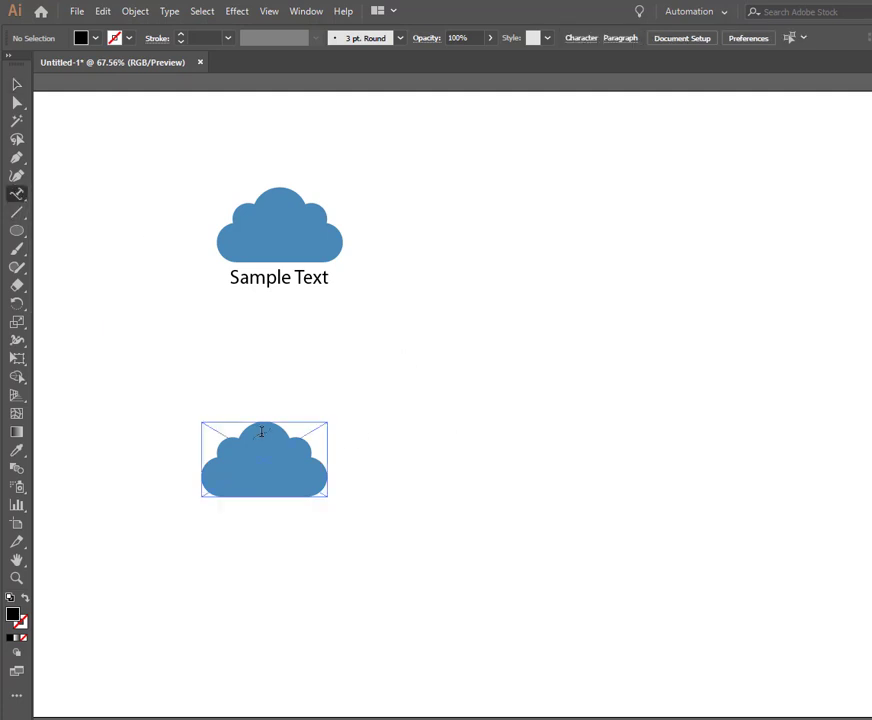
click(277, 418)
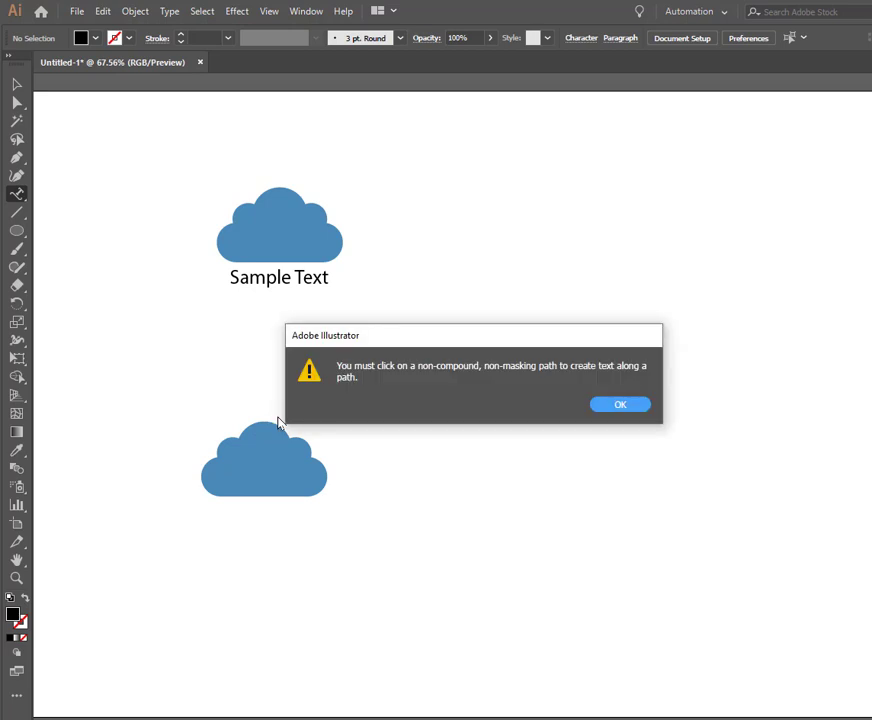
click(619, 405)
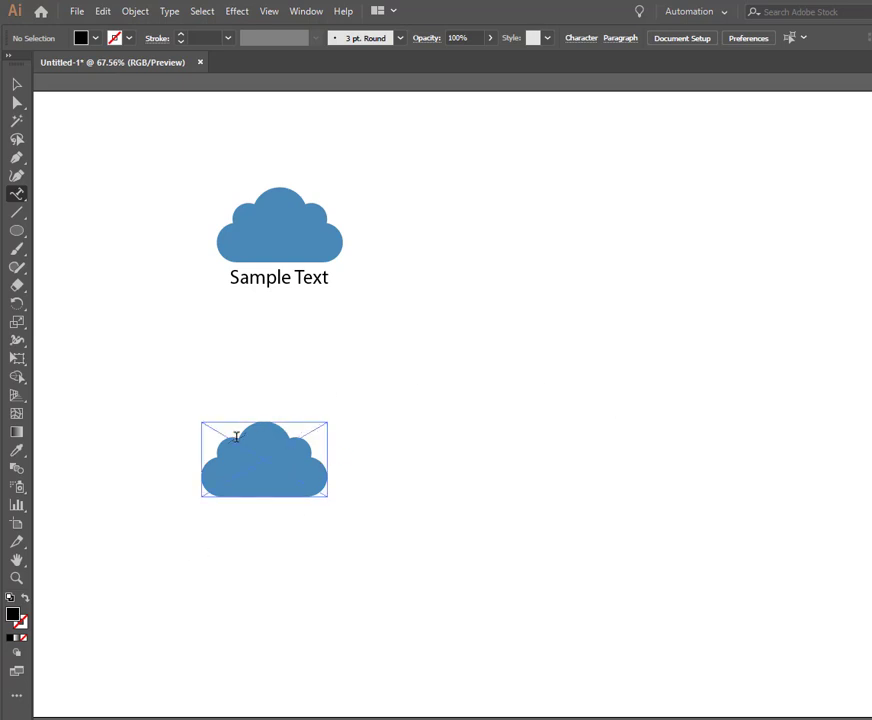
Draw a black-filled circle about 191 px in diameter to the right of the lower cloud with the Ellipse tool.
click(14, 234)
click(14, 234)
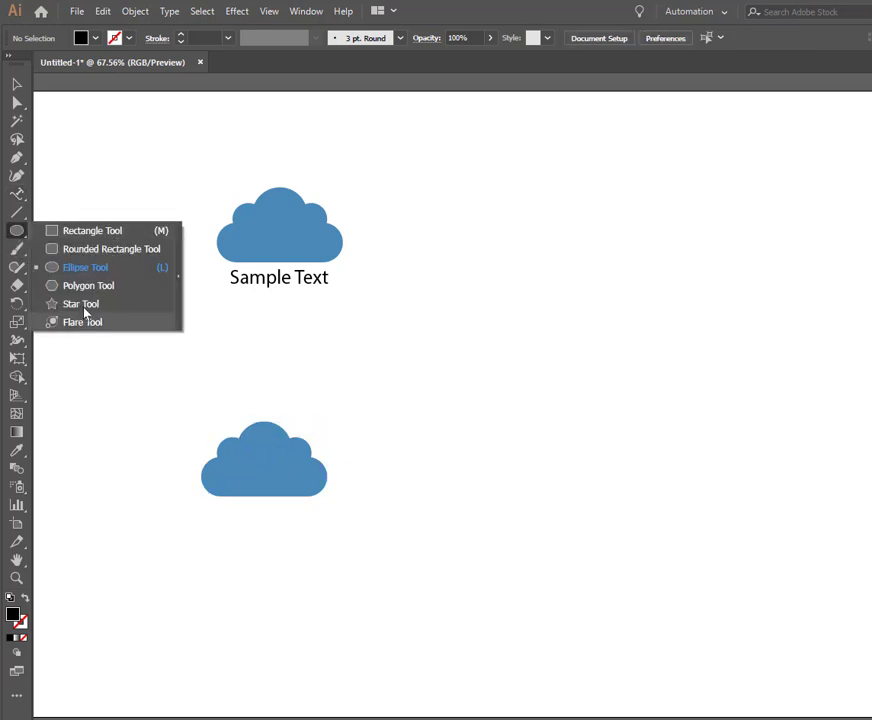
click(123, 269)
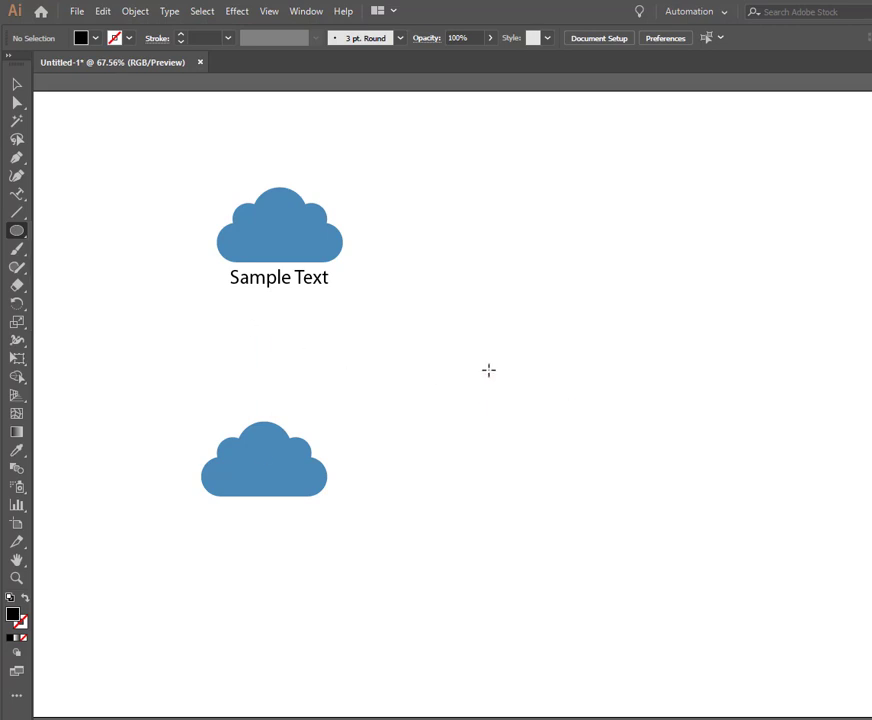
drag(409, 364, 500, 473)
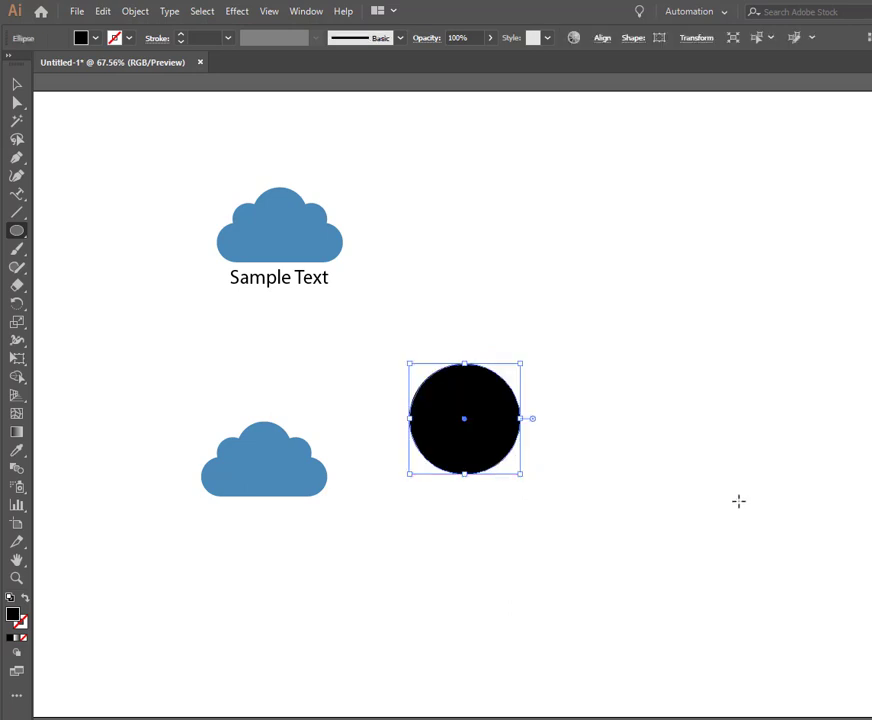
click(17, 84)
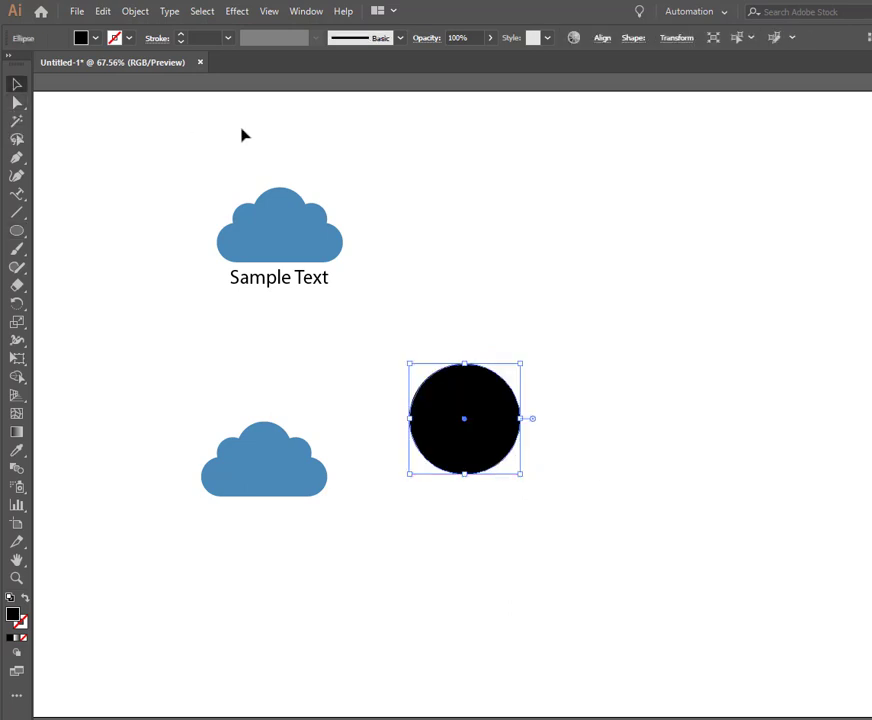
click(724, 405)
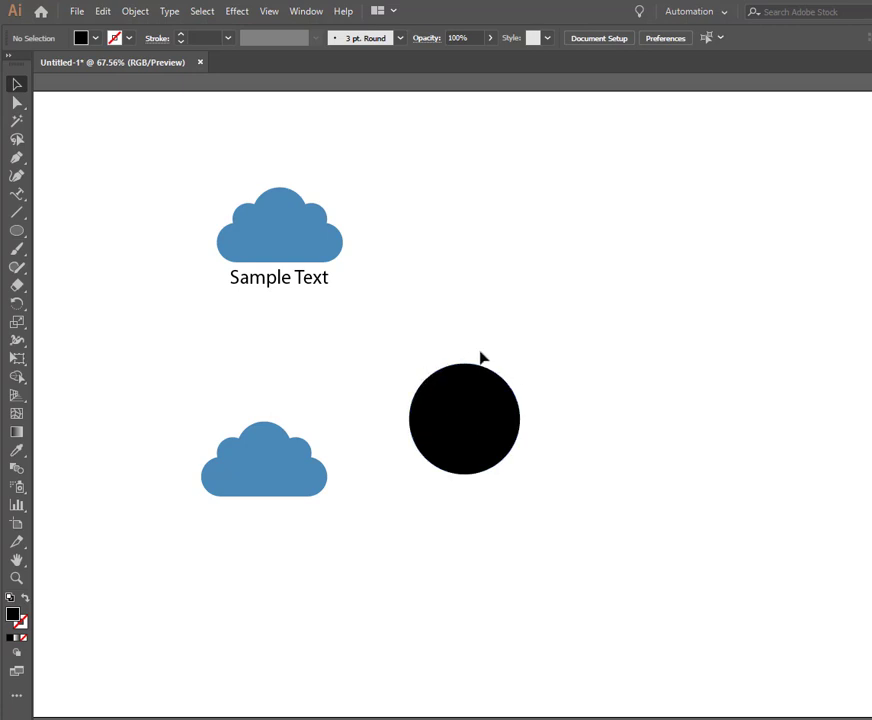
Try to start path text on the black circle and undo the placeholder text.
click(17, 196)
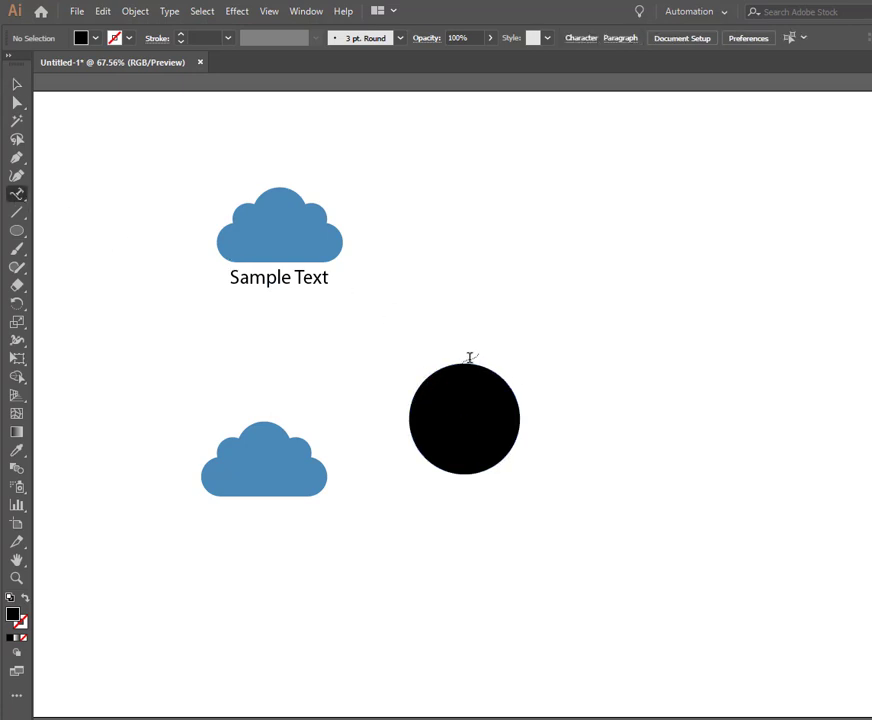
click(465, 395)
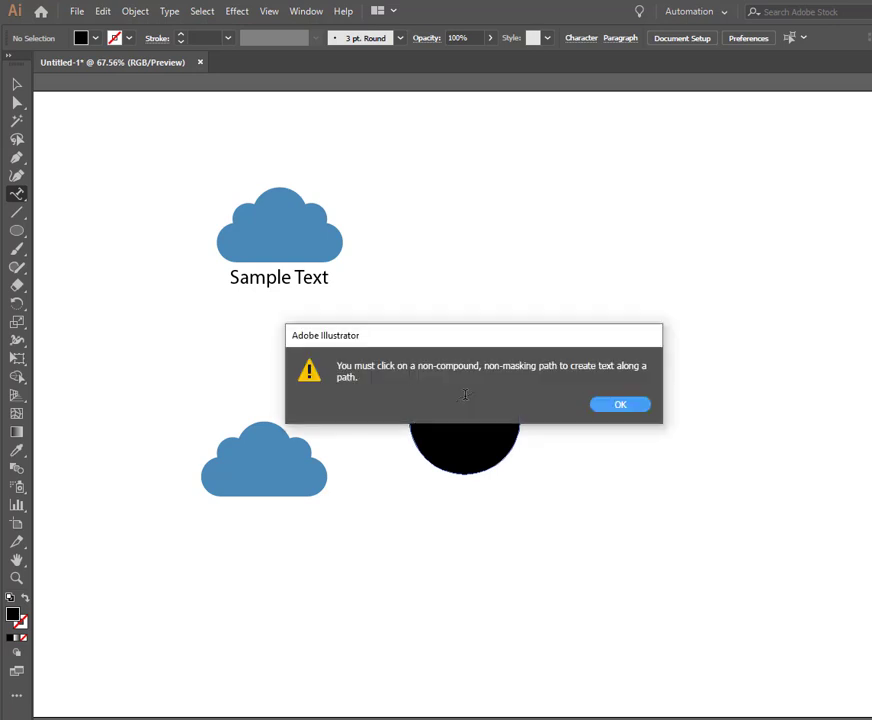
click(624, 405)
click(478, 355)
click(612, 404)
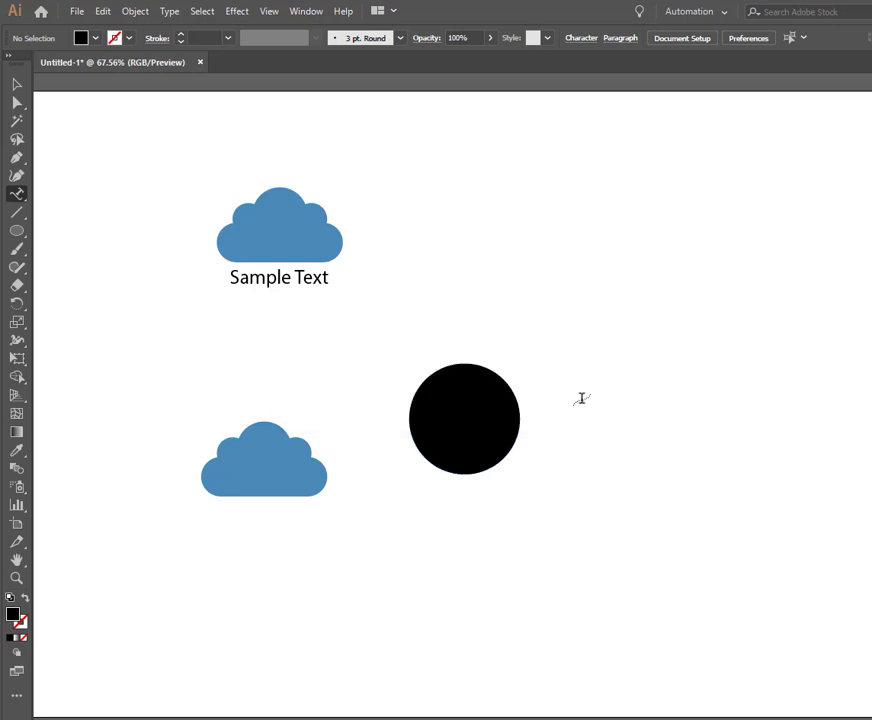
click(488, 468)
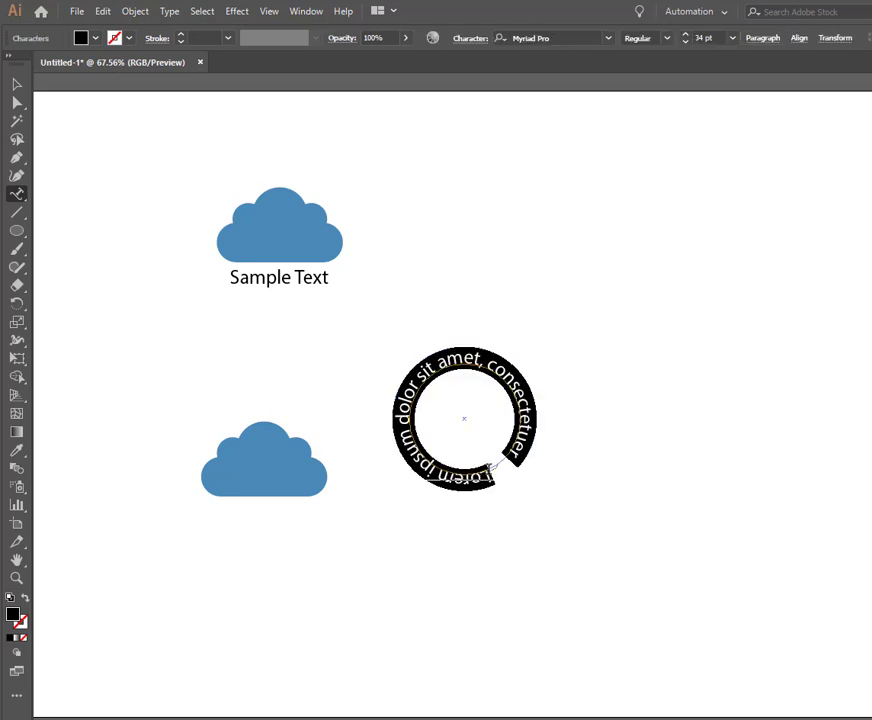
key(Escape)
key(ctrl+z)
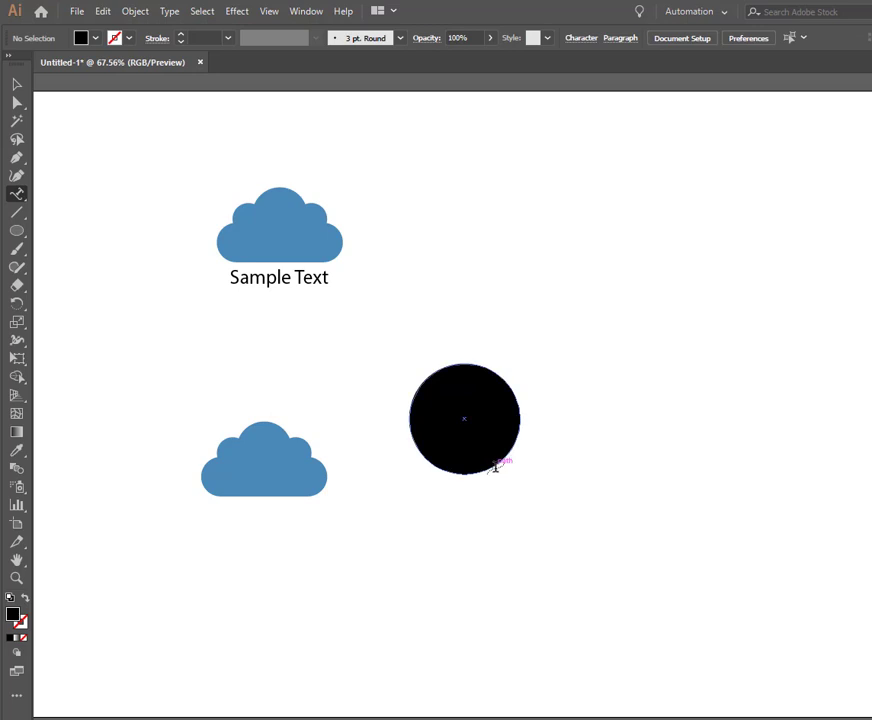
Add the path text "Sample Text for Cloud" along the circle's outline, starting at its lower right edge.
click(494, 466)
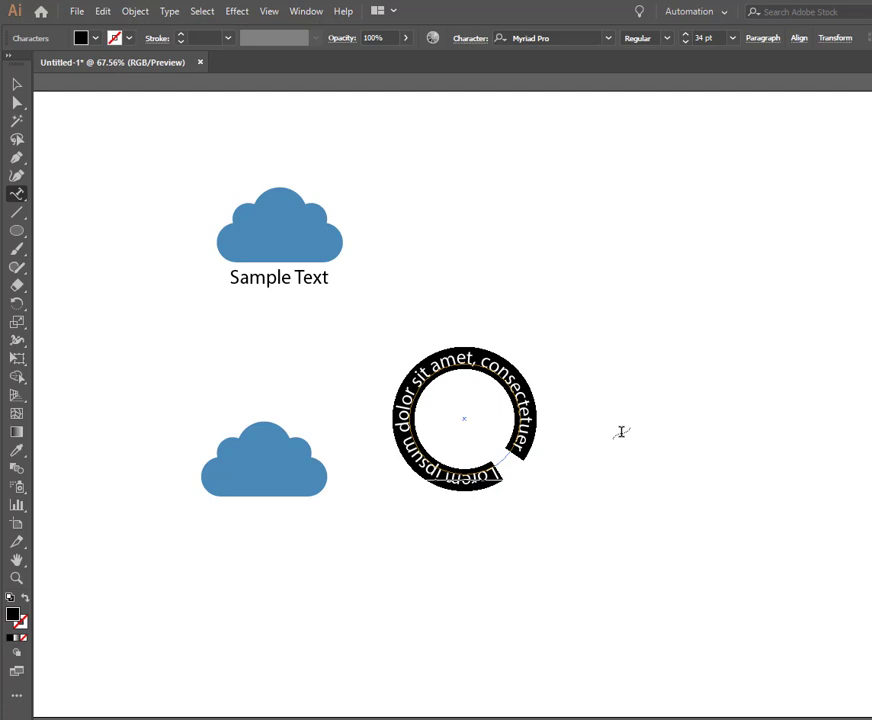
text(Sample)
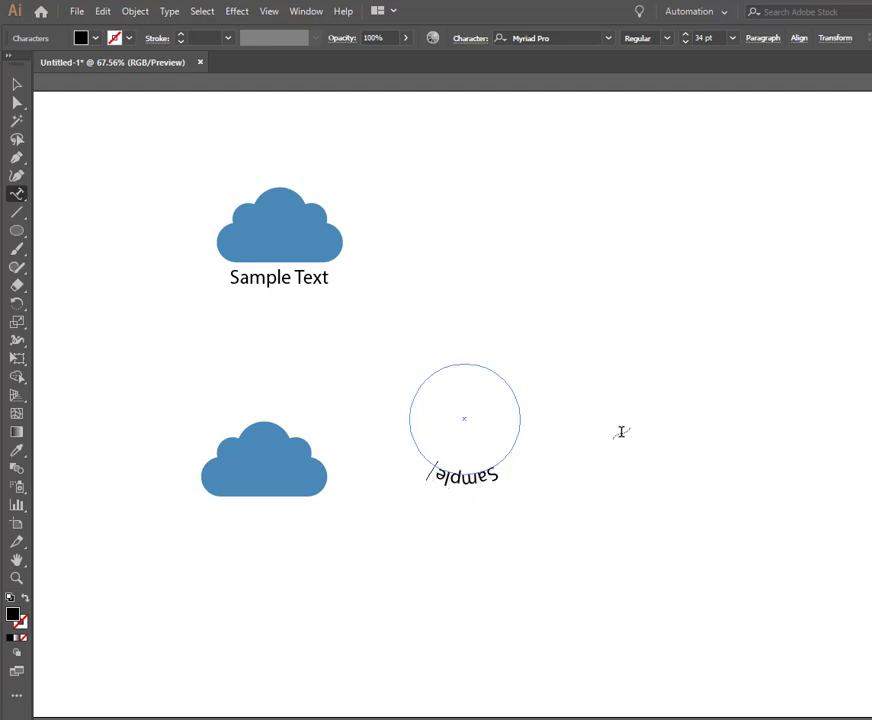
text( Text foir)
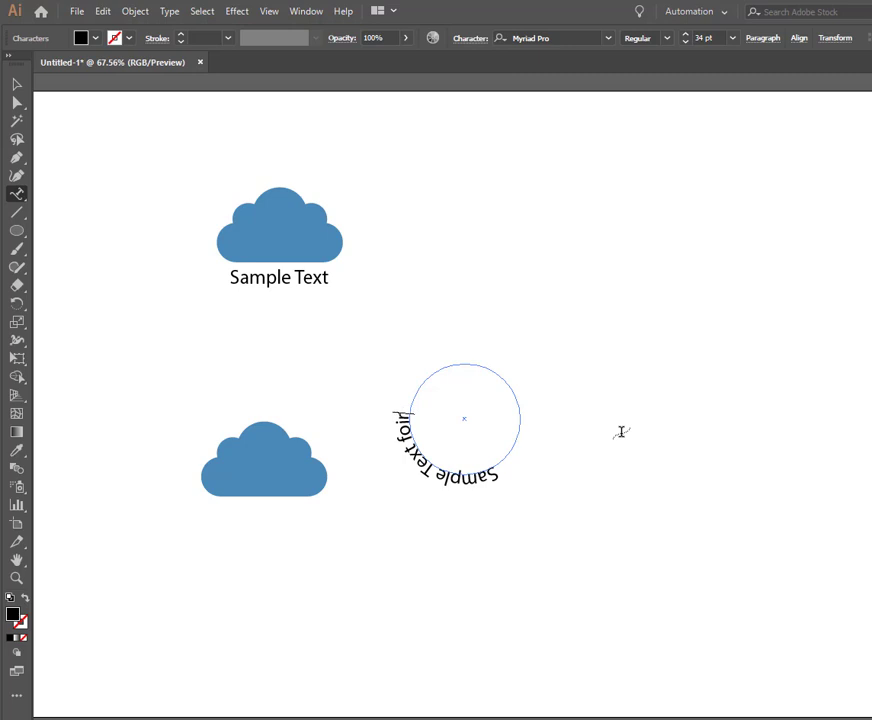
text(or Cloud)
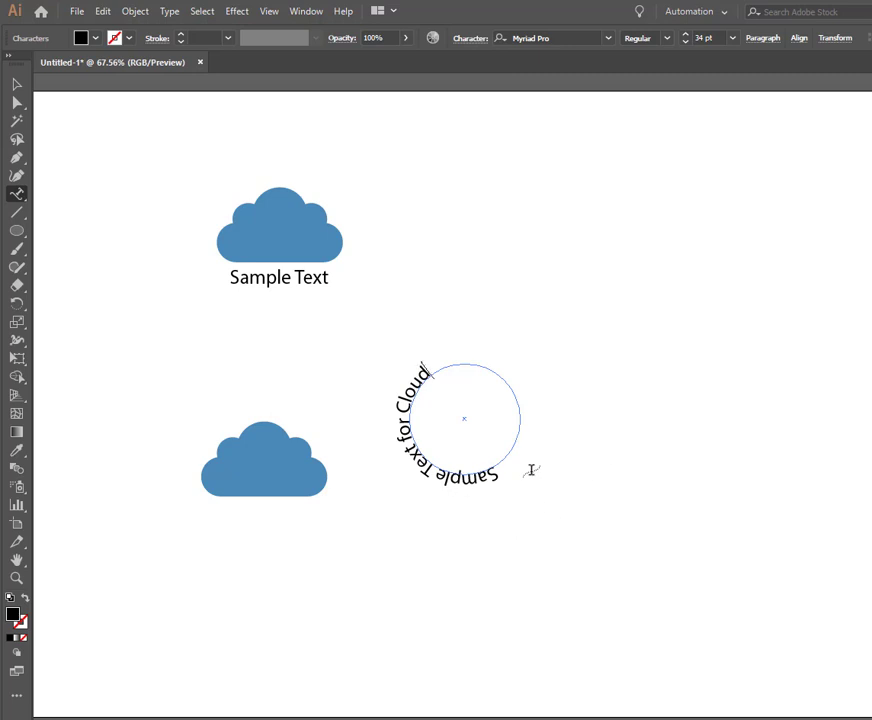
key(Escape)
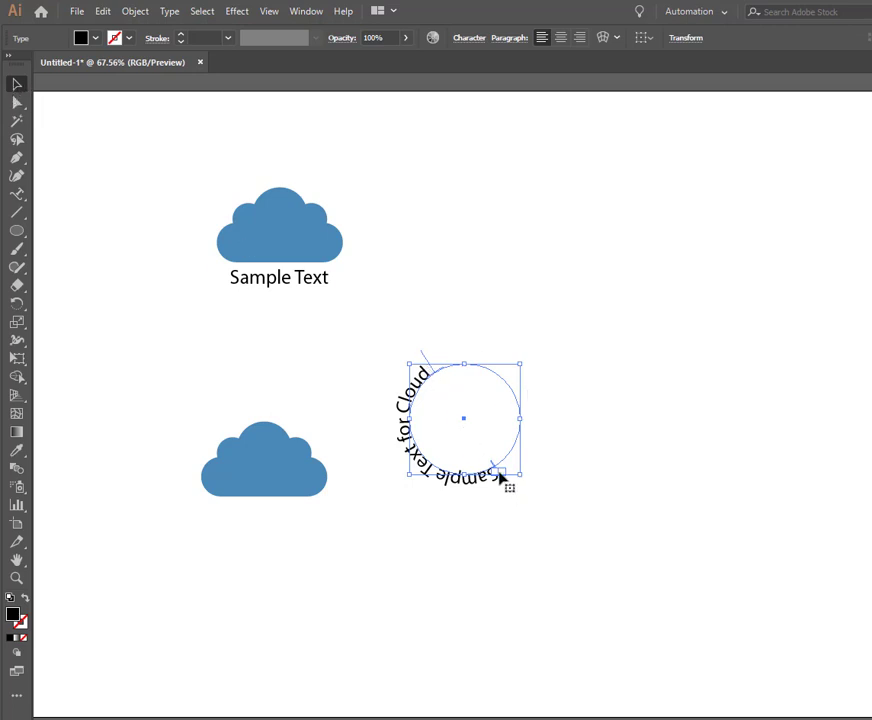
click(566, 507)
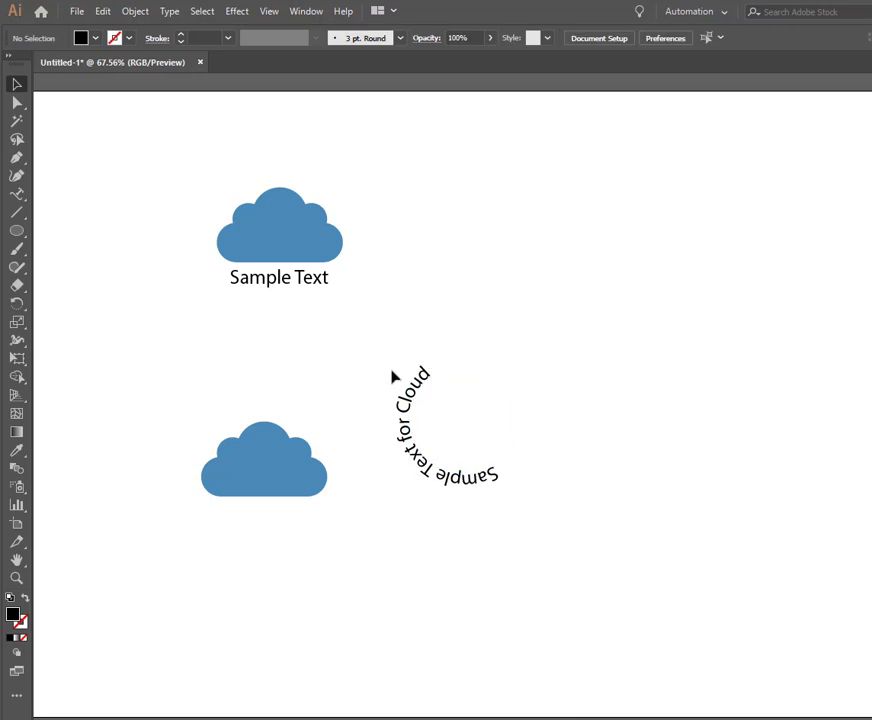
Slide "Sample Text for Cloud" along its circular path so it arches over the upper half, and shift the circle slightly right and down.
click(418, 466)
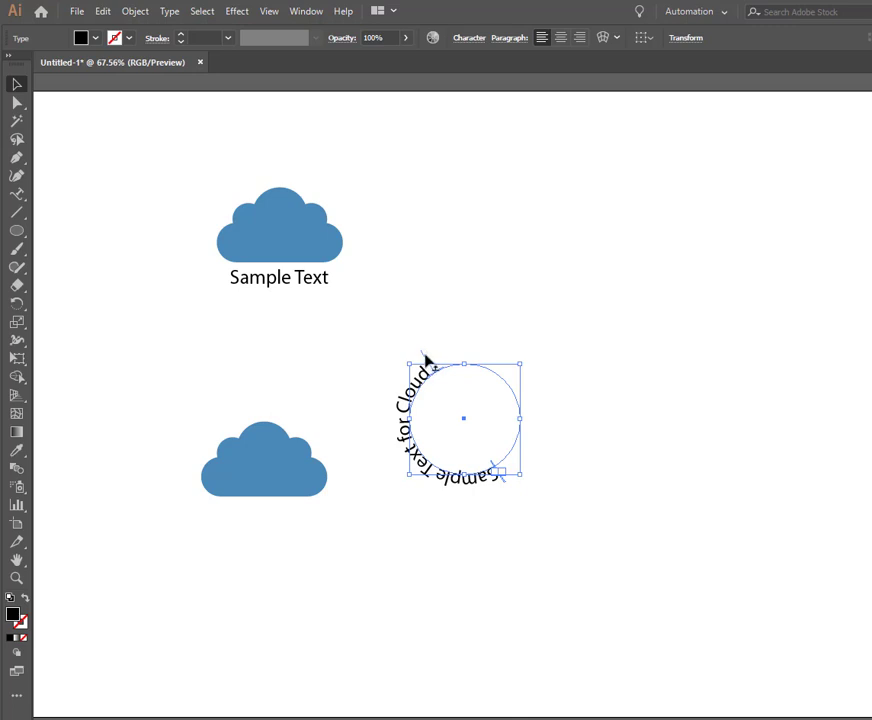
drag(423, 357, 386, 455)
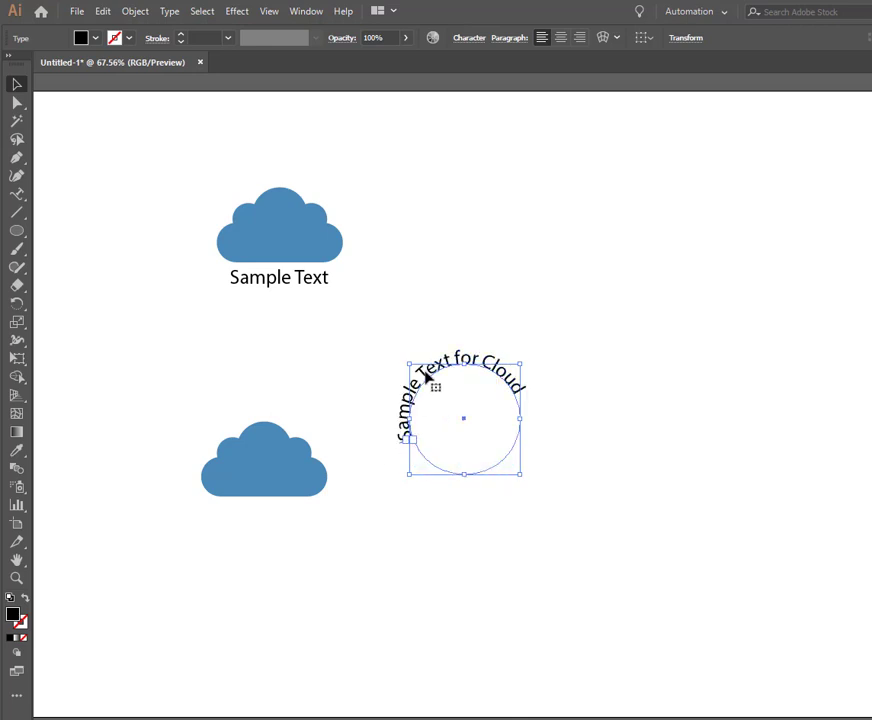
click(650, 379)
click(407, 414)
mouse_move(485, 362)
mouse_down()
mouse_move(510, 375)
mouse_move(481, 358)
mouse_move(496, 368)
mouse_up()
click(549, 391)
click(478, 368)
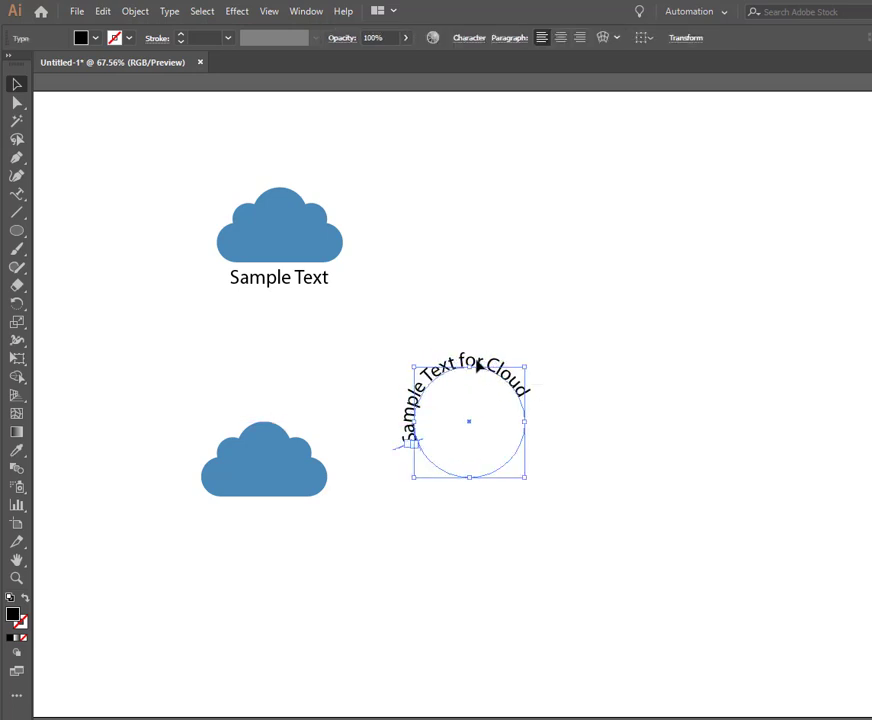
drag(401, 453, 391, 424)
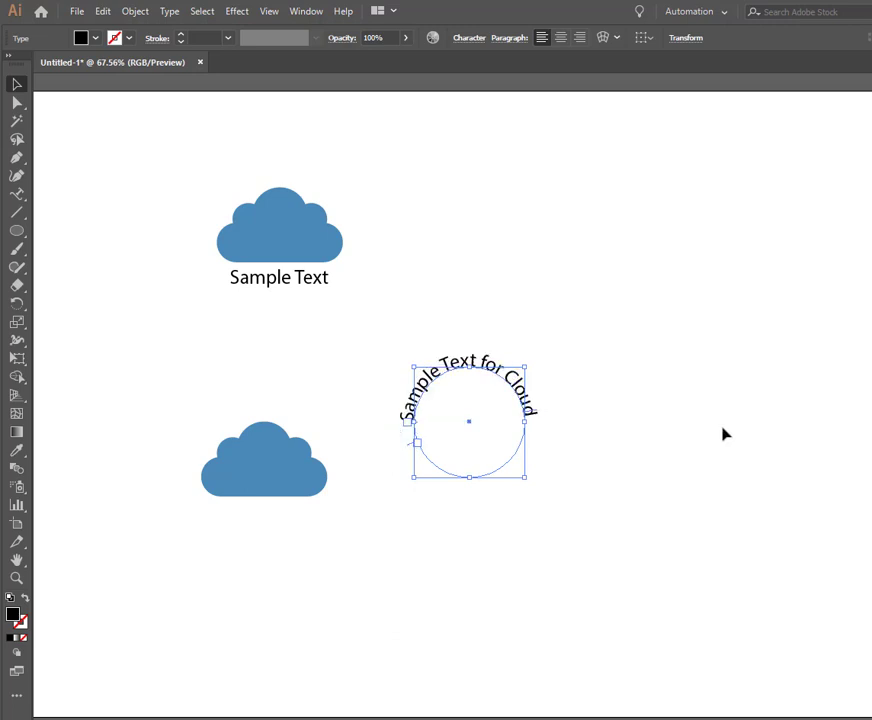
click(723, 433)
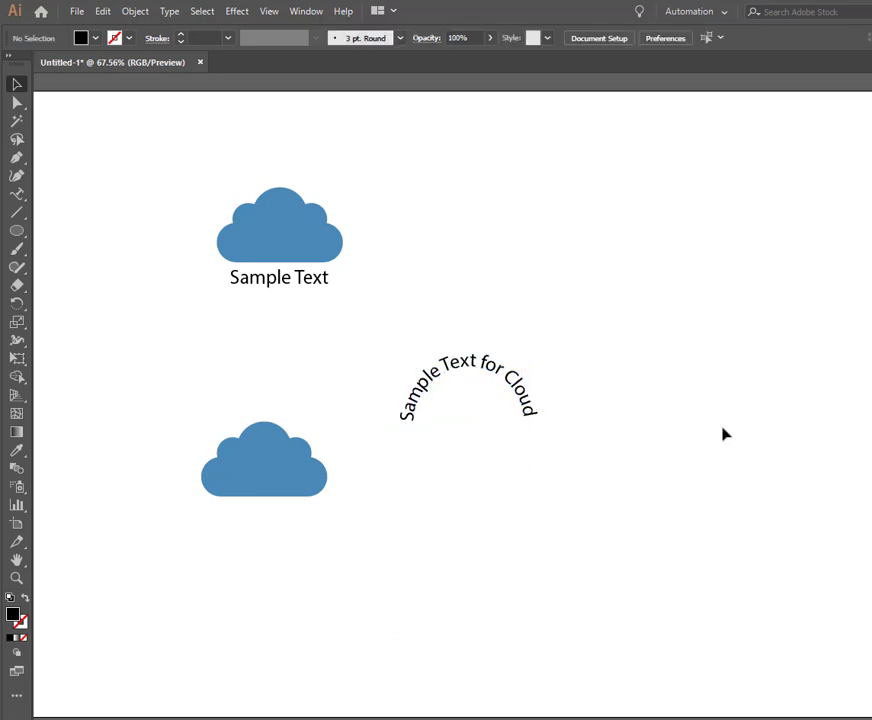
Set the font size of the curved "Sample Text for Cloud" to 24 pt.
click(455, 372)
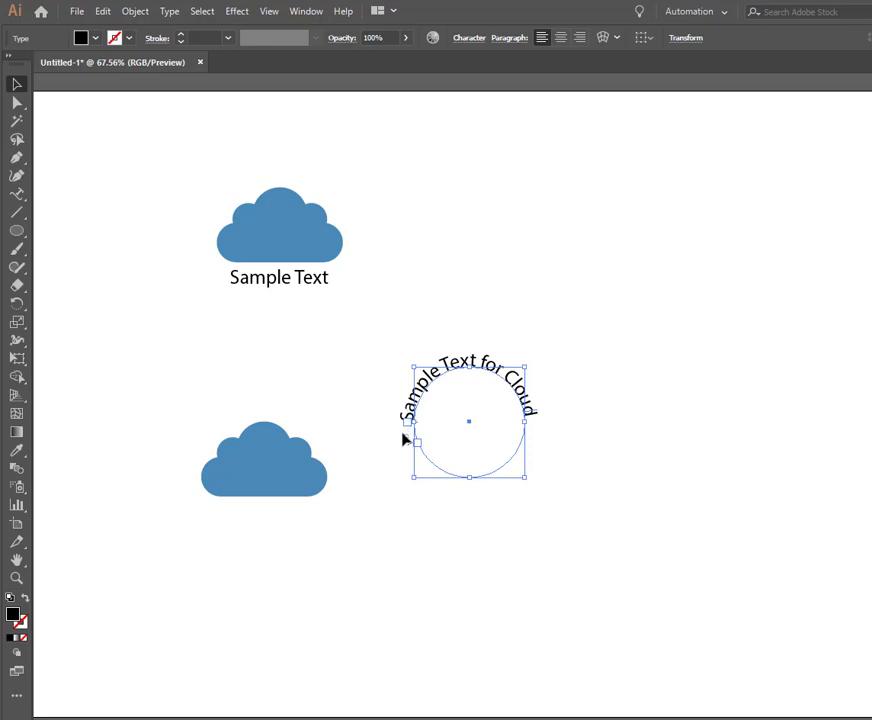
click(405, 438)
click(422, 406)
key(ctrl+plus)
key(ctrl+plus)
key(ctrl+plus)
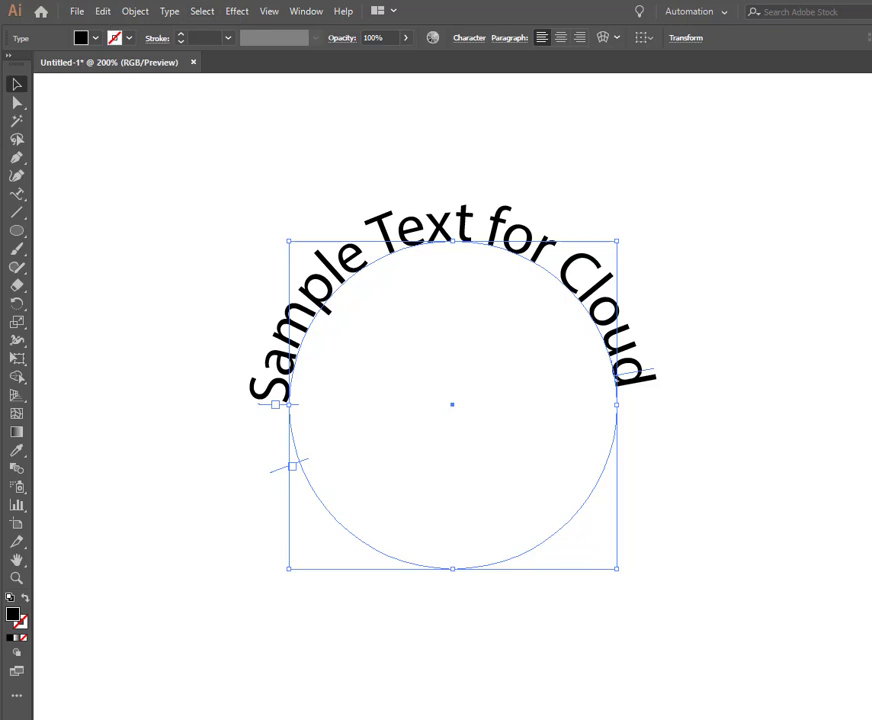
key(shift+Tab)
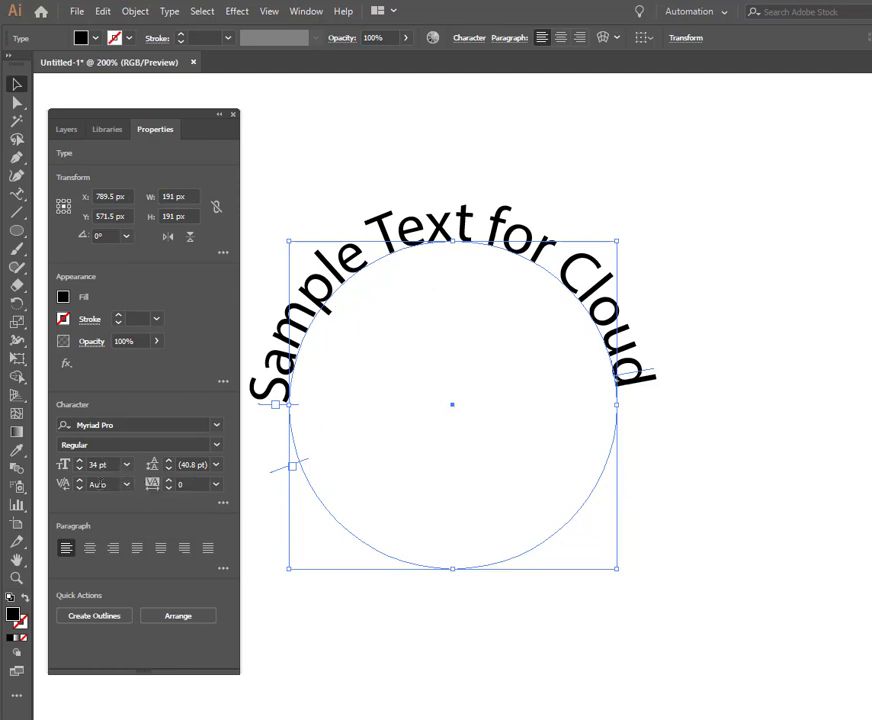
click(126, 464)
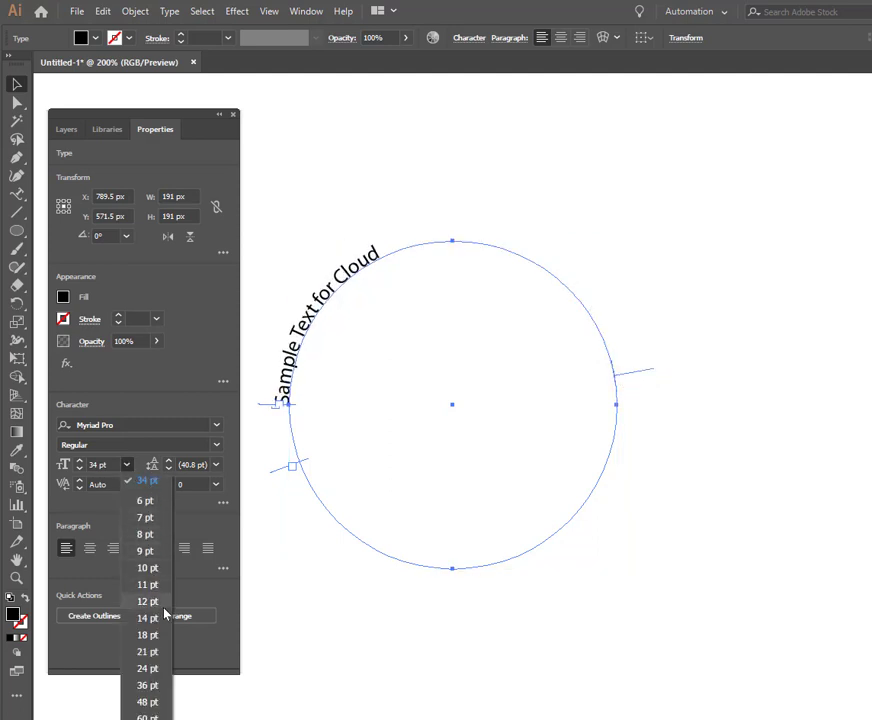
click(148, 668)
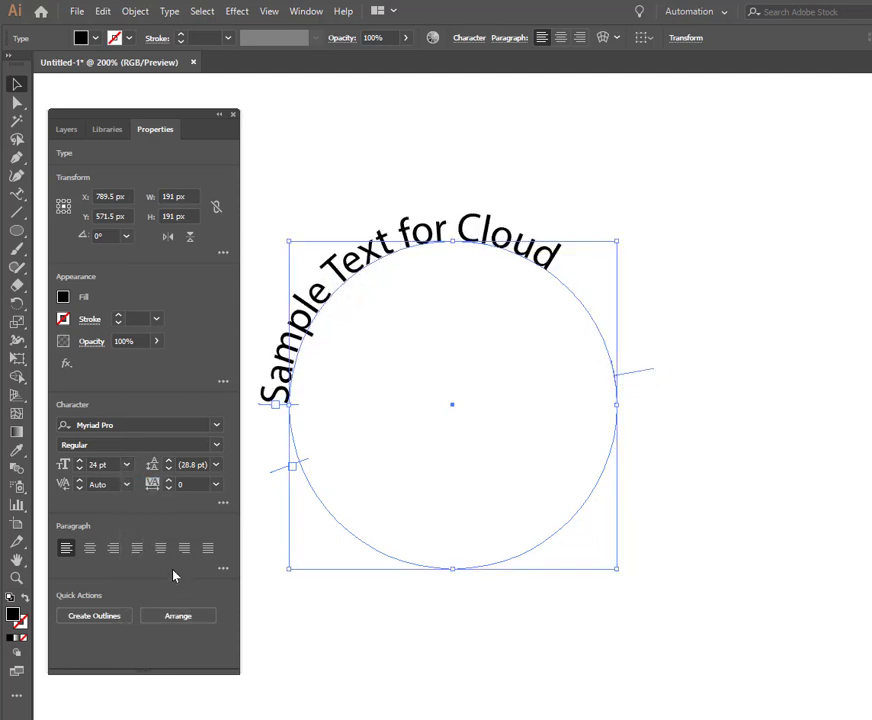
Undo the last font size change on the curved text and close the floating Properties panel.
key(ctrl+z)
click(685, 425)
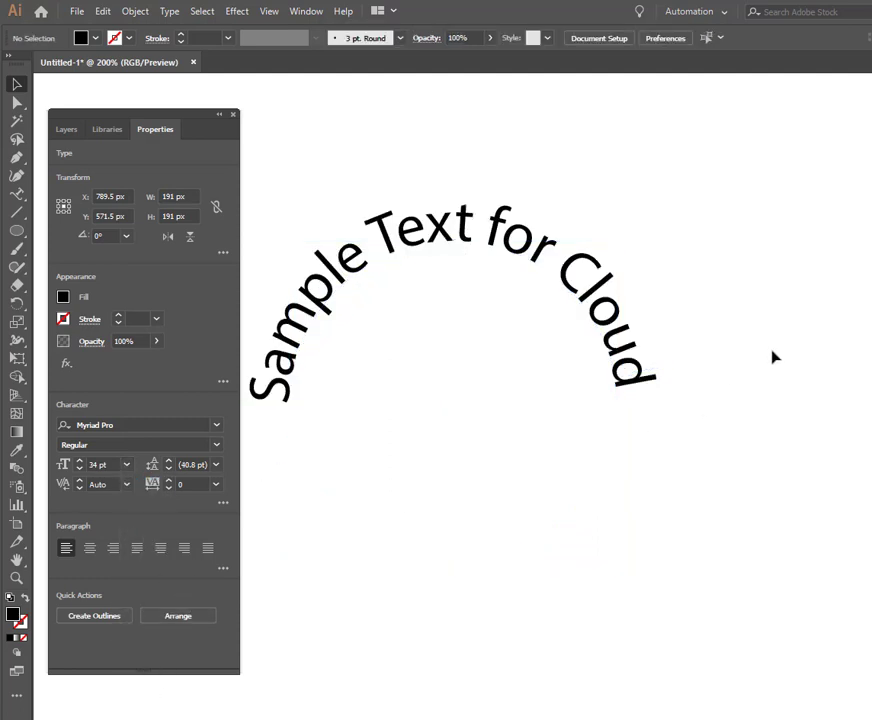
click(233, 114)
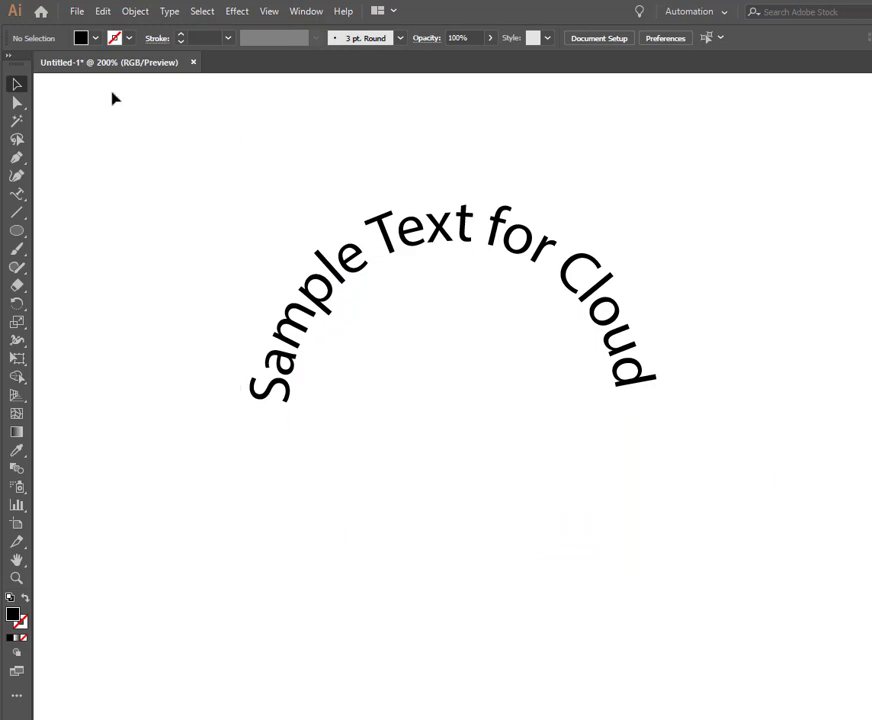
Move the lower blue cloud under the arch of "Sample Text for Cloud", centred beneath the text.
key(ctrl+minus)
key(ctrl+minus)
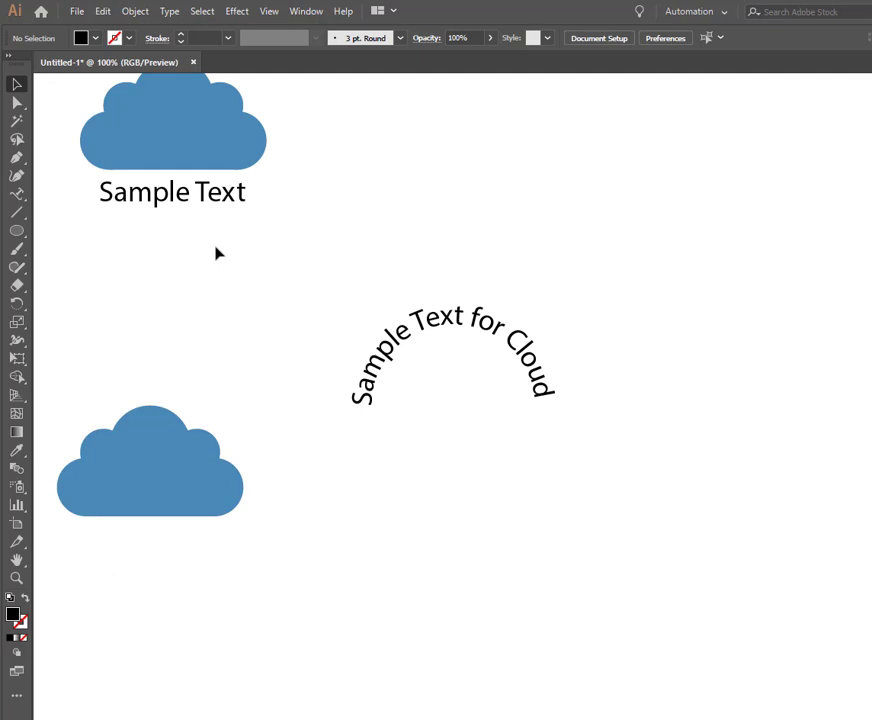
key(ctrl+minus)
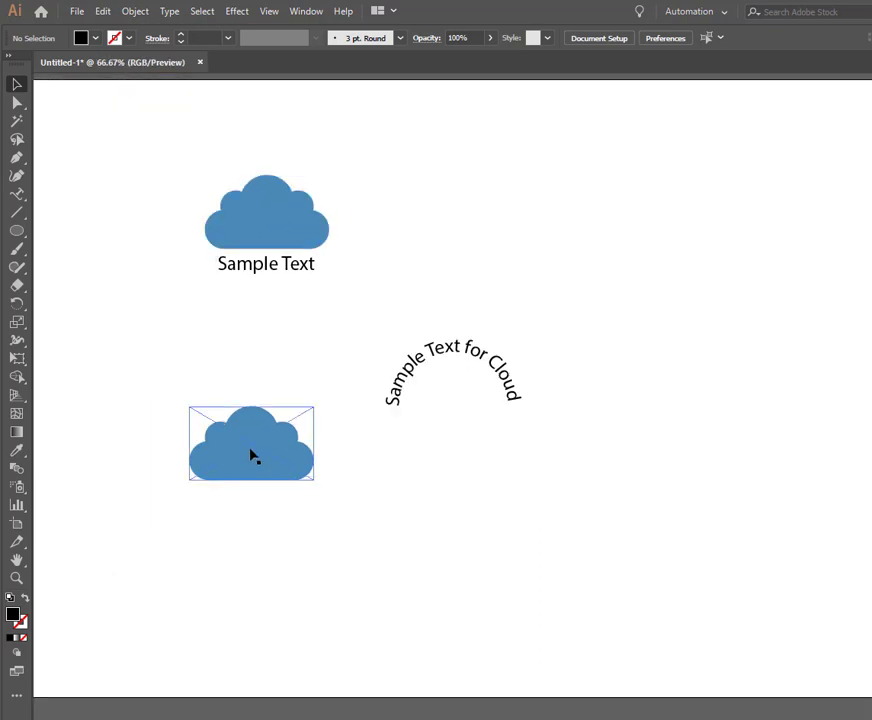
drag(251, 456, 455, 399)
right_click(455, 399)
click(722, 402)
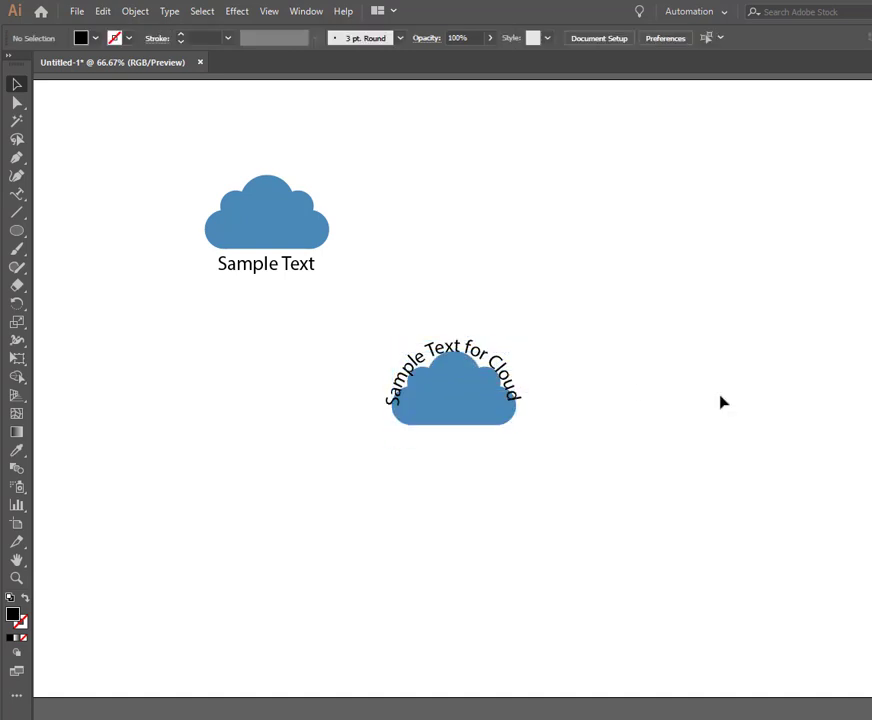
Try to rotate the curved "Sample Text for Cloud" slightly clockwise around its circle.
click(457, 354)
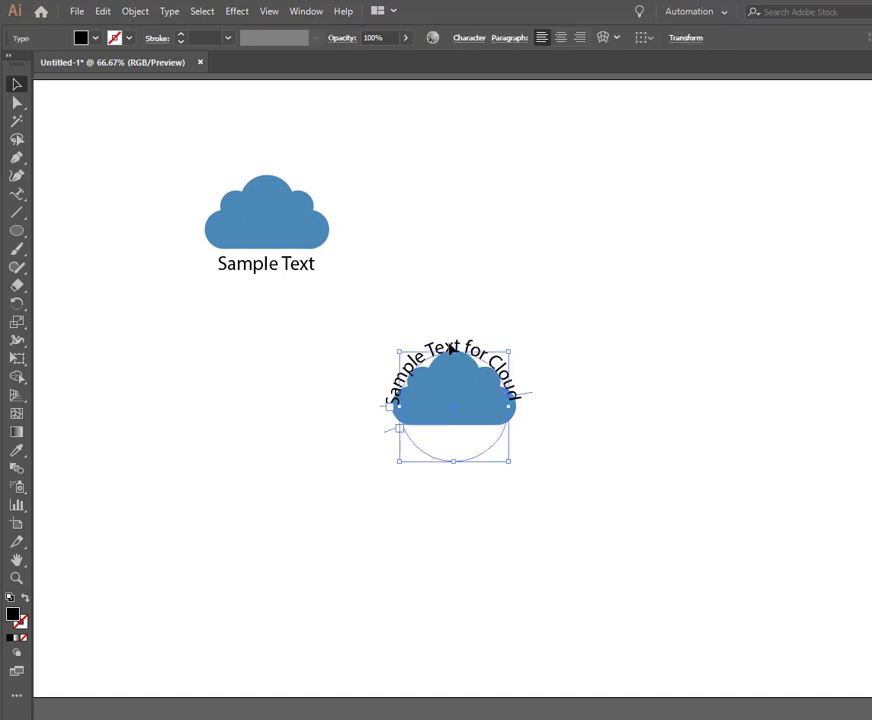
drag(459, 352, 452, 340)
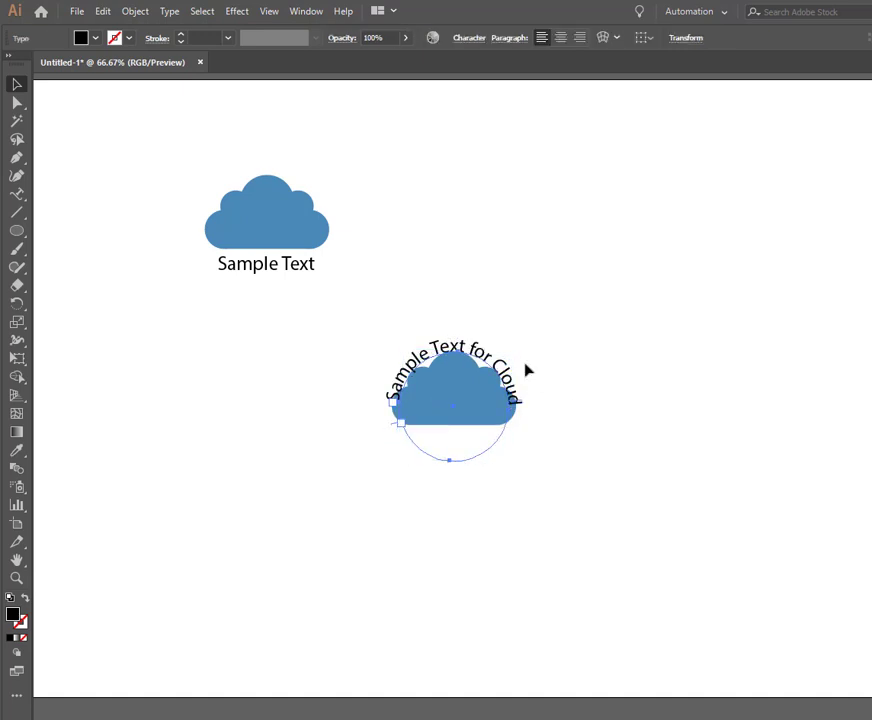
click(572, 420)
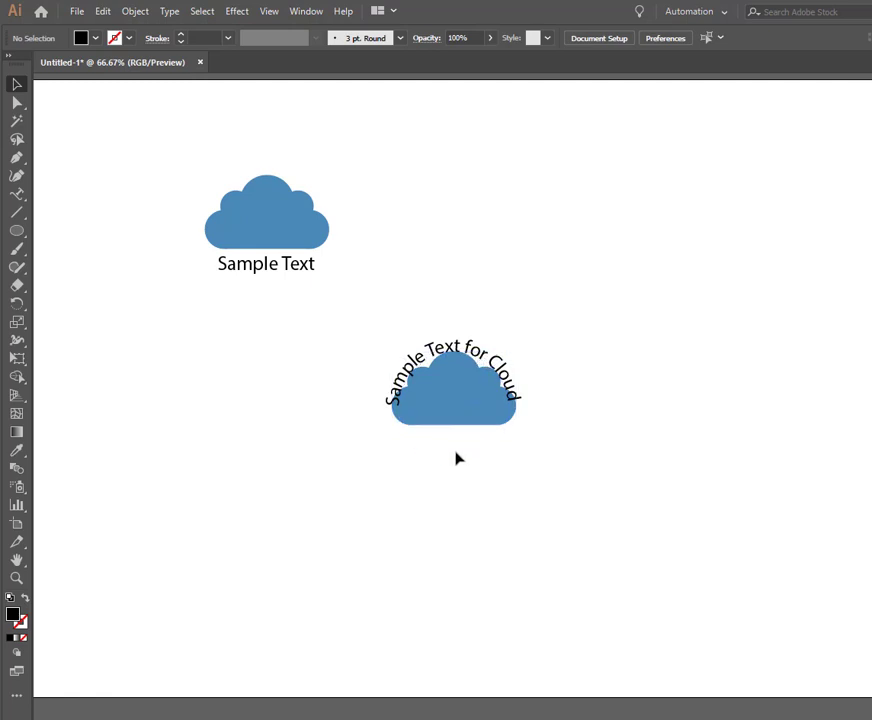
Try to flatten the curved text's circle by raising its lower edge, and undo the resize.
click(474, 350)
drag(453, 461, 454, 434)
click(640, 468)
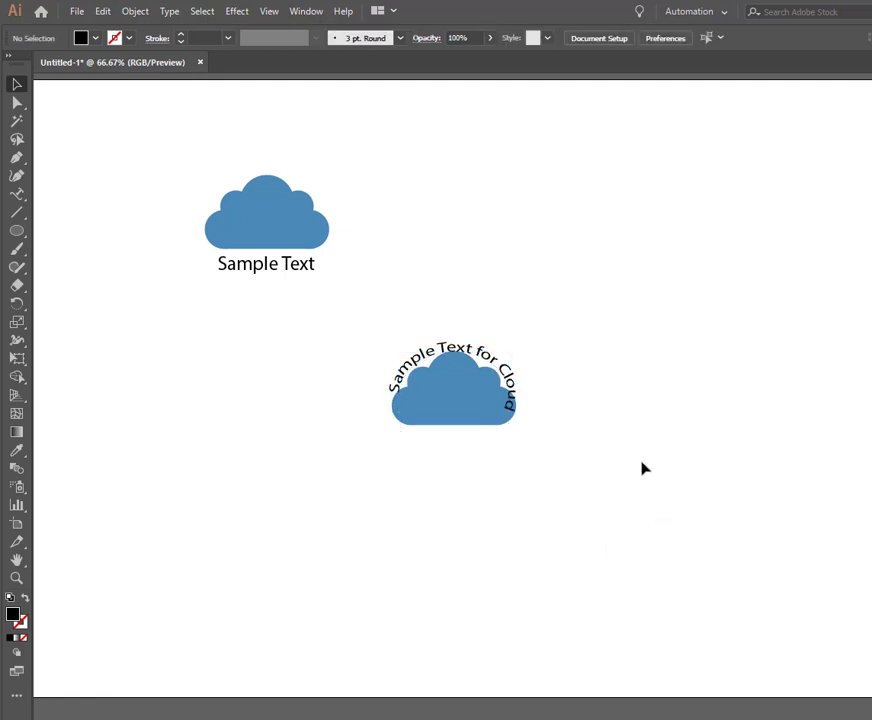
key(ctrl+z)
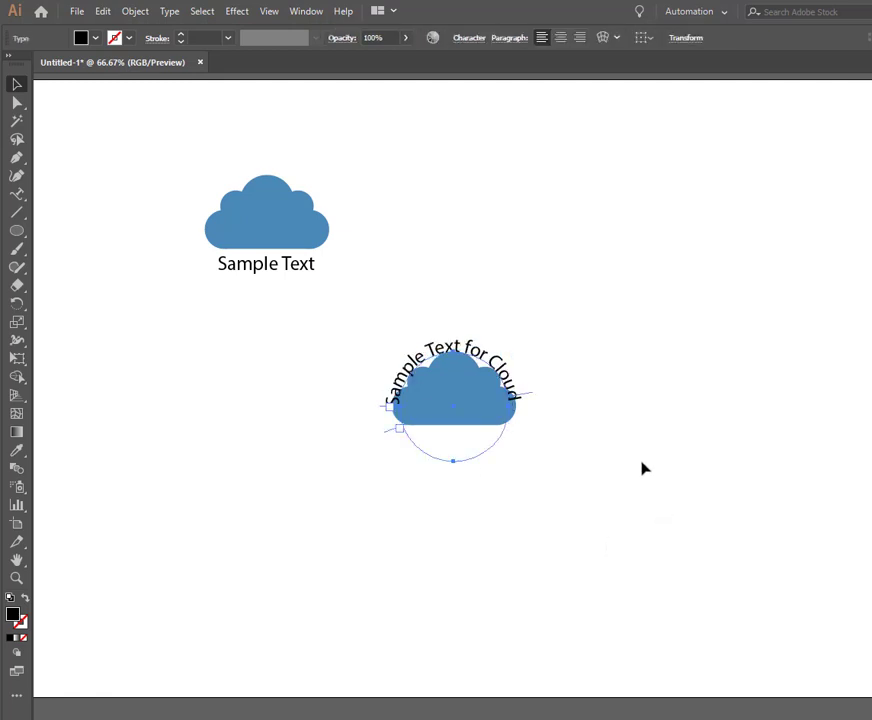
click(549, 463)
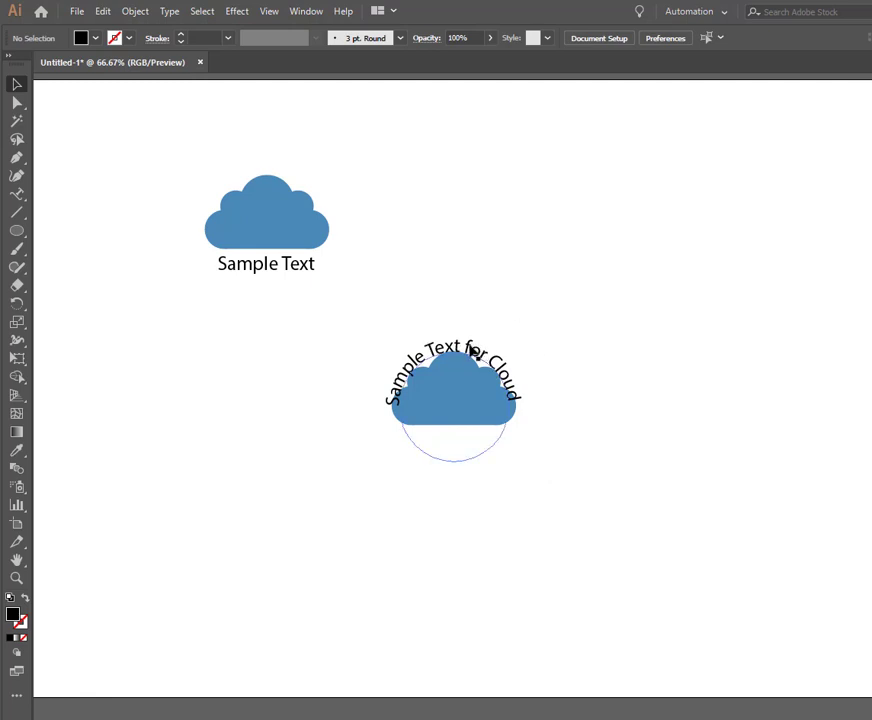
Nudge the curved text up above the cloud, keeping it centred, and move the cloud slightly down to leave a gap.
click(474, 352)
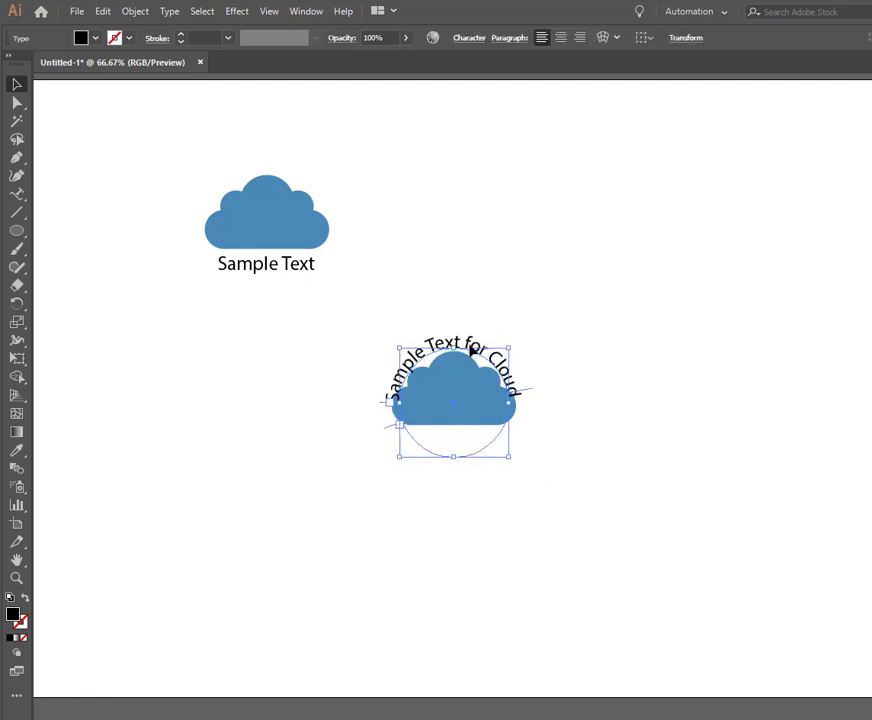
key(shift+Up)
key(Left)
key(Left)
key(Left)
key(Up)
key(Up)
key(Up)
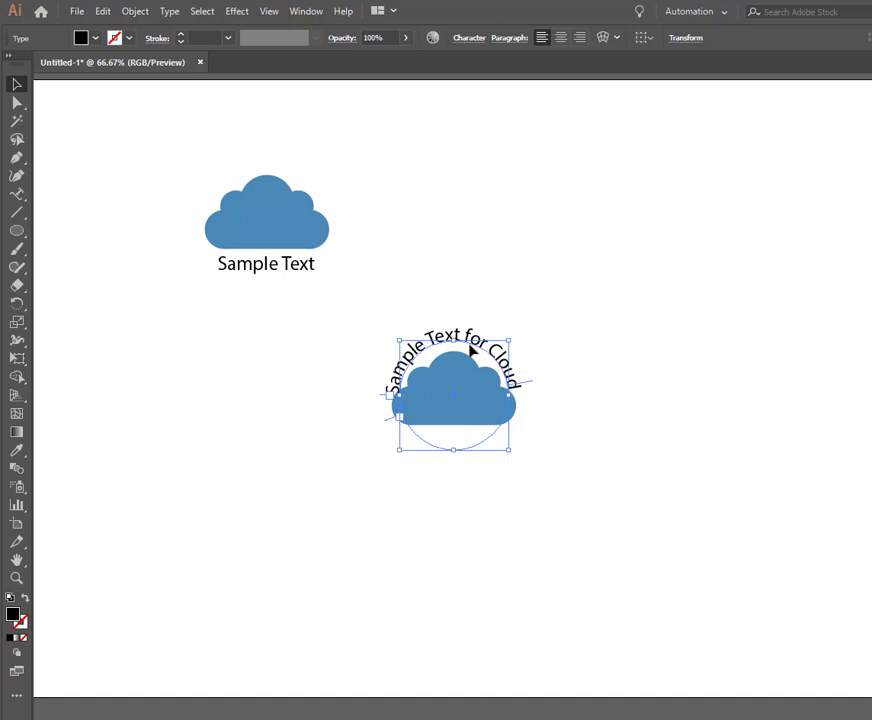
key(Up)
key(Up)
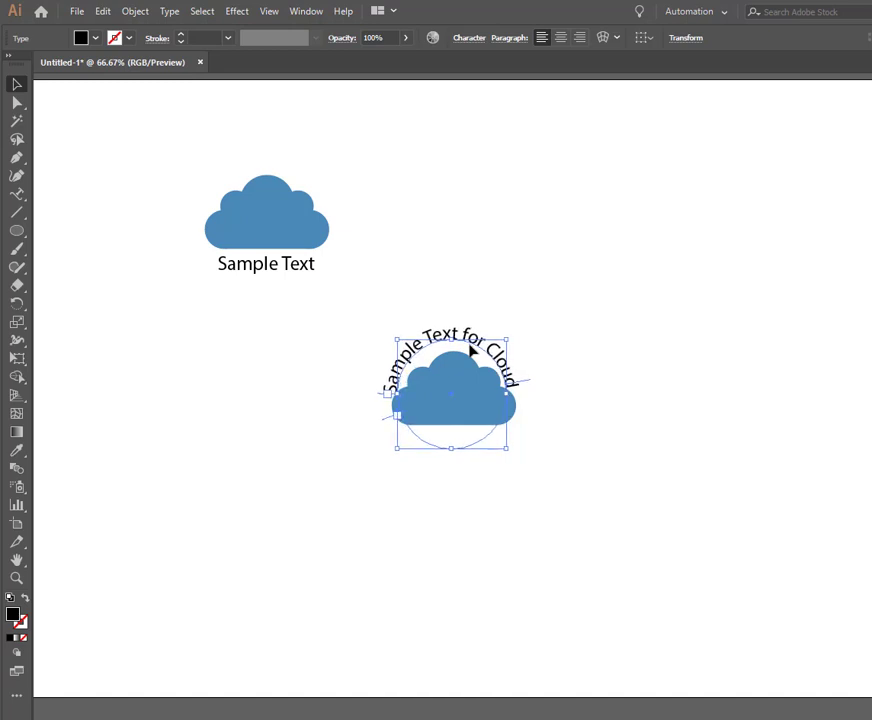
key(Right)
key(Right)
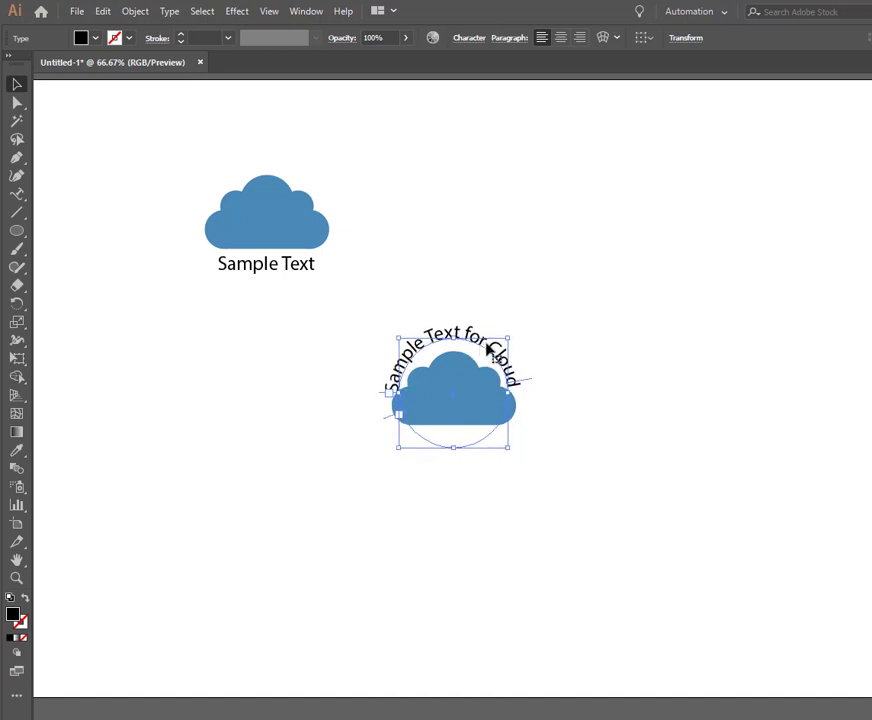
click(580, 377)
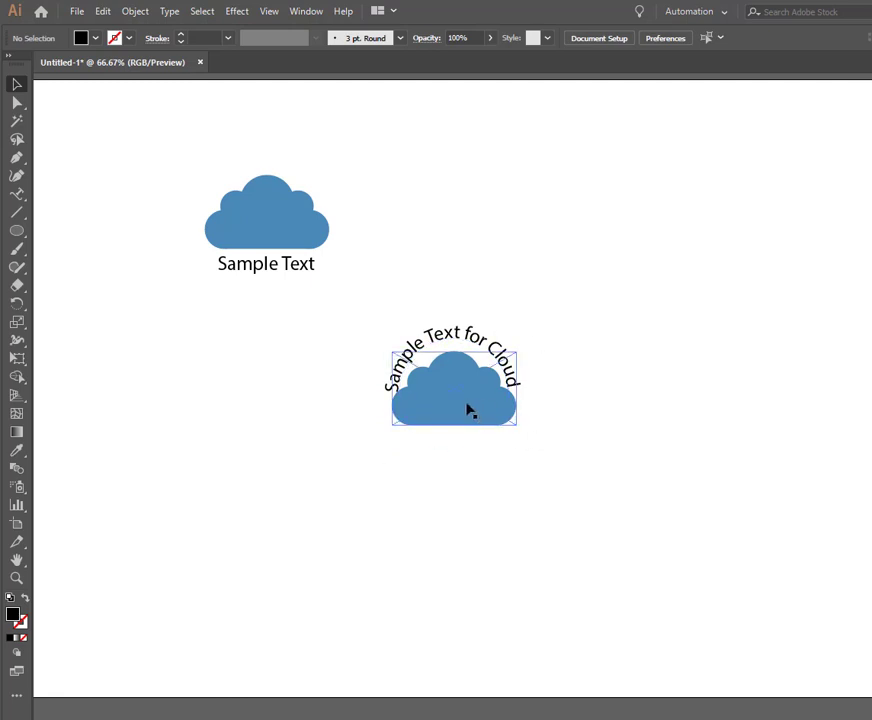
drag(467, 409, 469, 425)
click(686, 440)
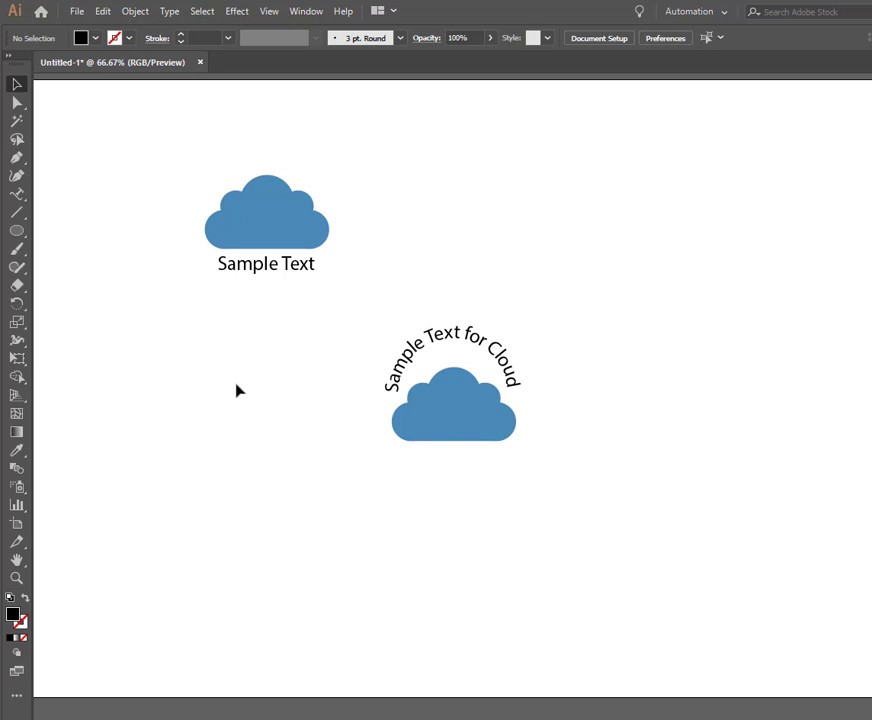
Open Type on a Path Options for the curved text, preview it with Flip enabled, and turn Flip off again.
click(172, 12)
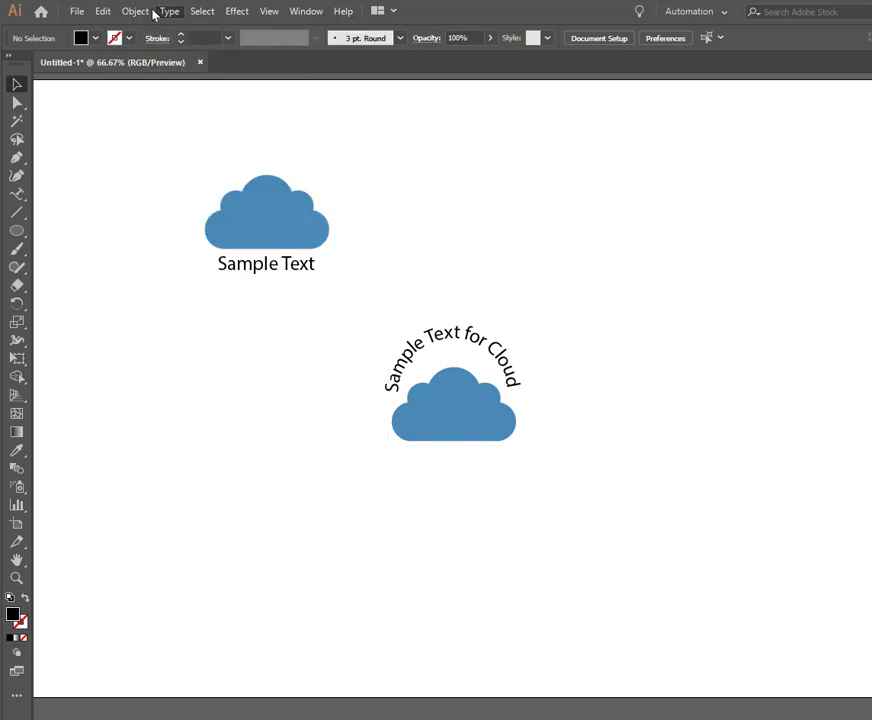
click(137, 11)
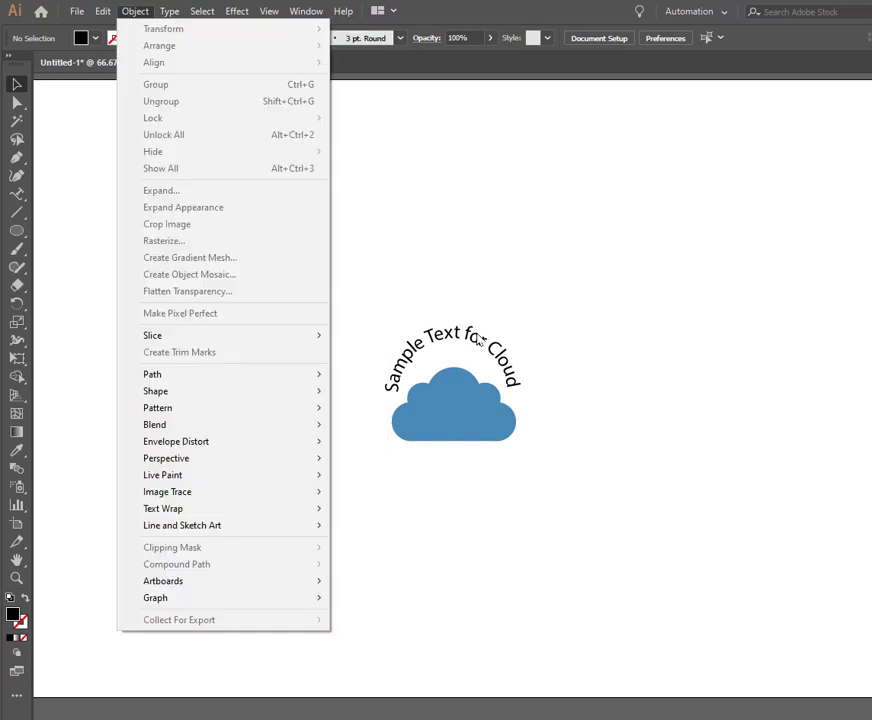
click(498, 350)
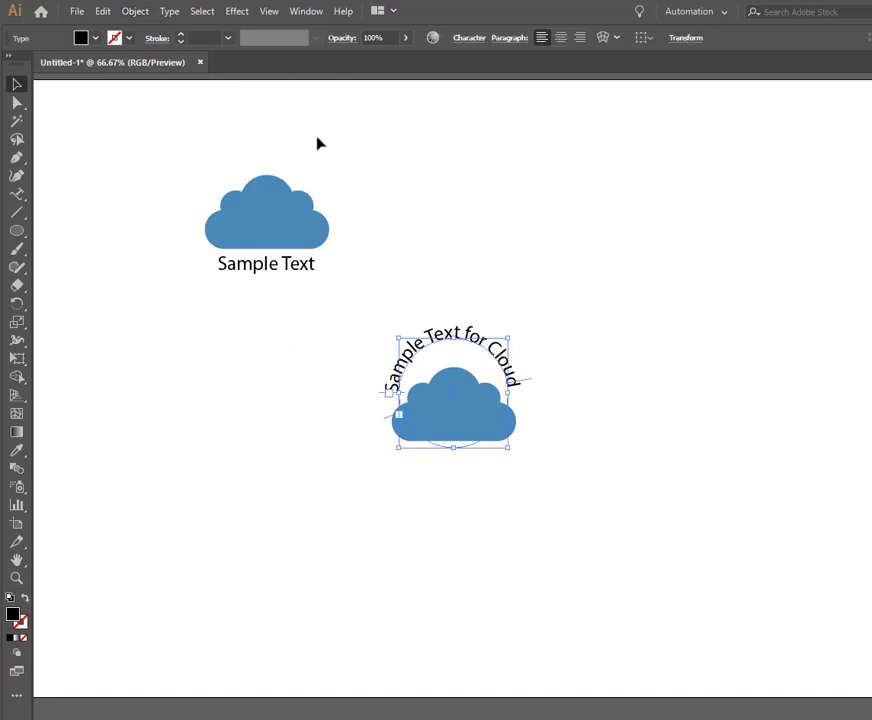
click(167, 13)
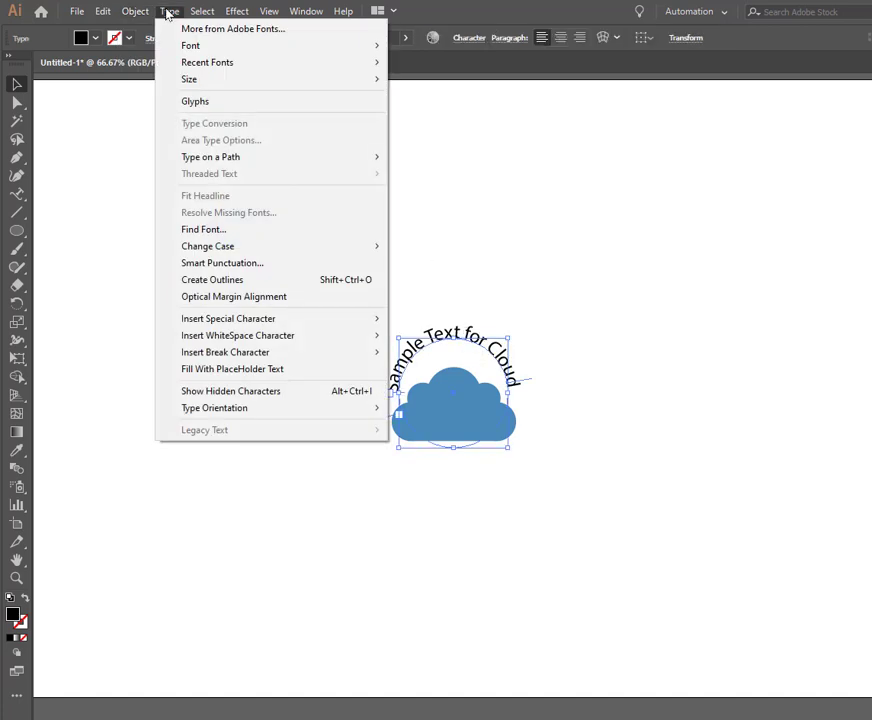
mouse_move(249, 165)
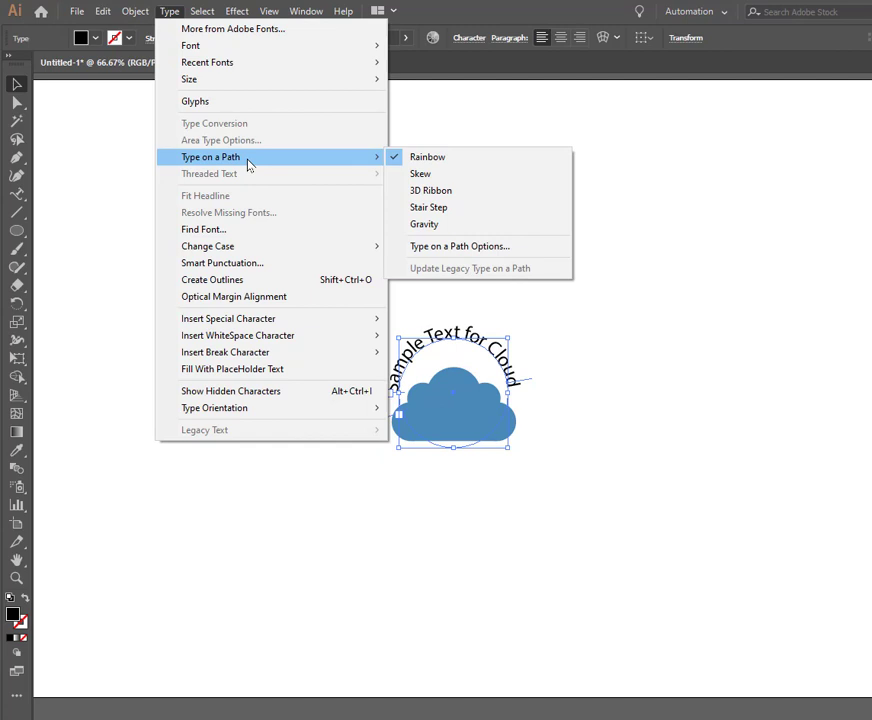
click(500, 249)
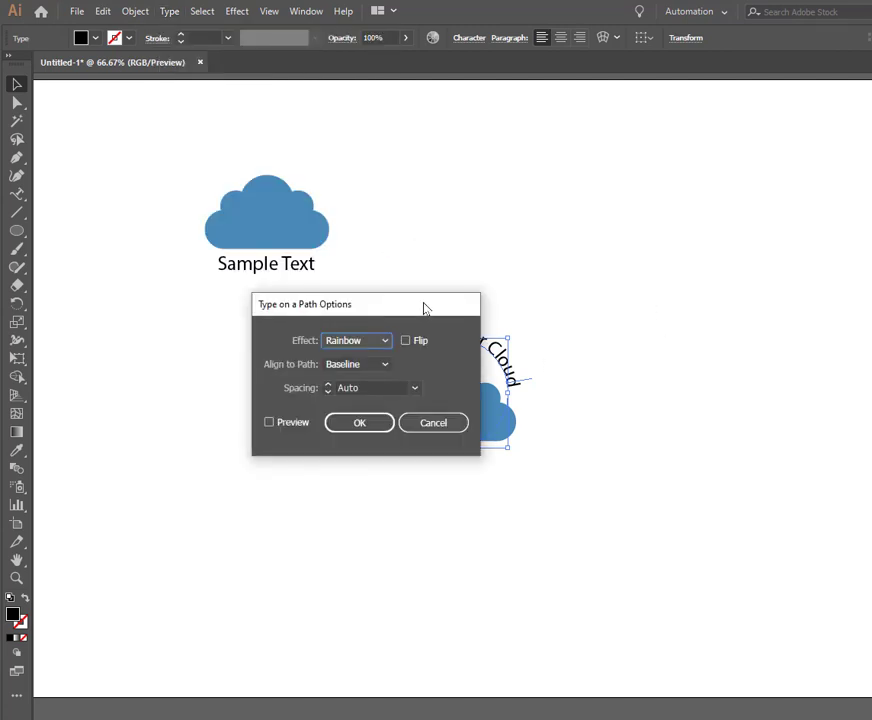
drag(424, 308, 691, 136)
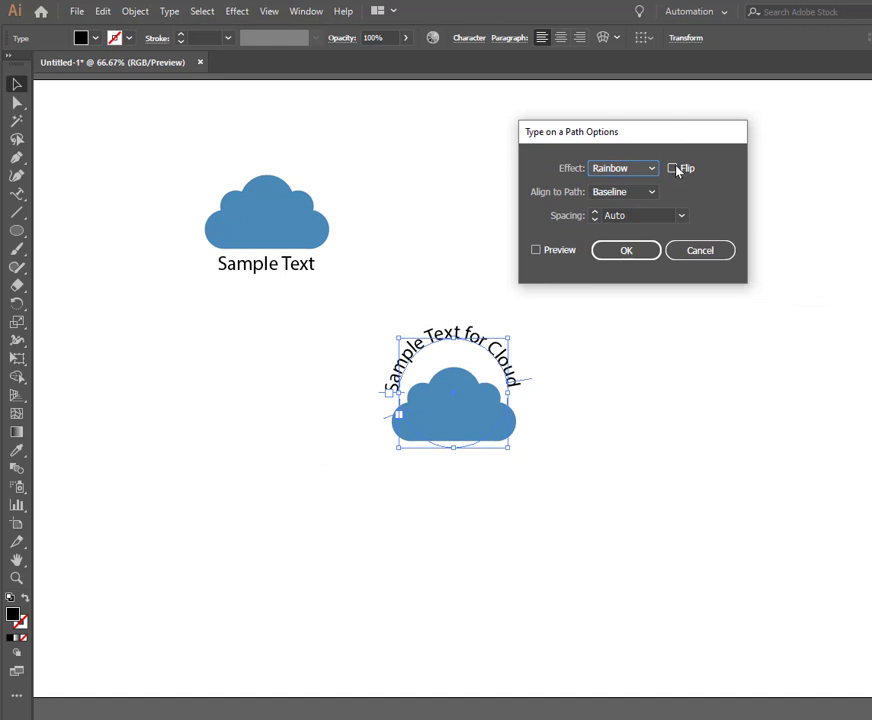
click(674, 168)
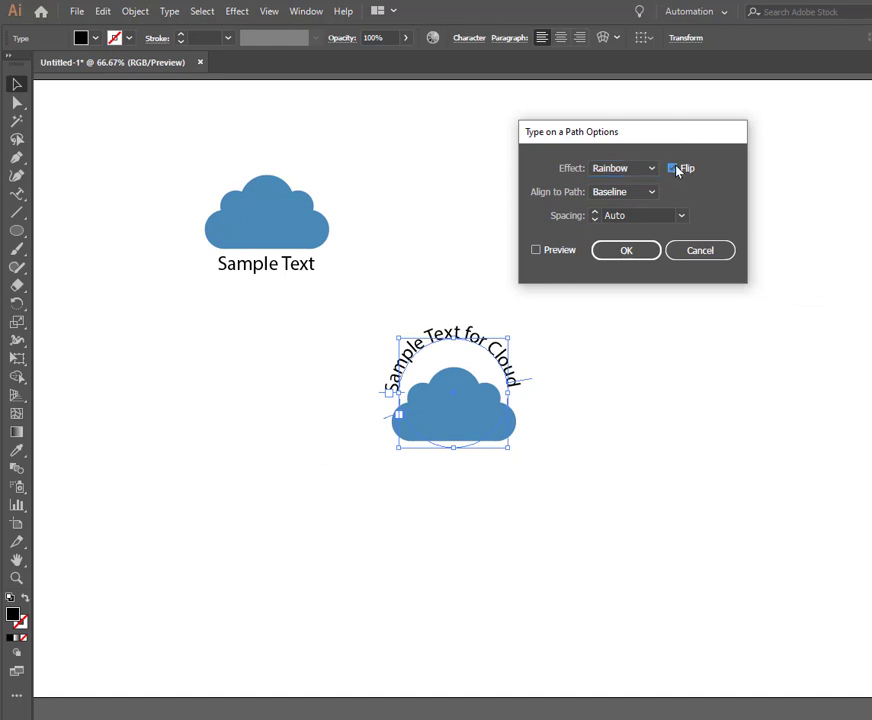
click(535, 251)
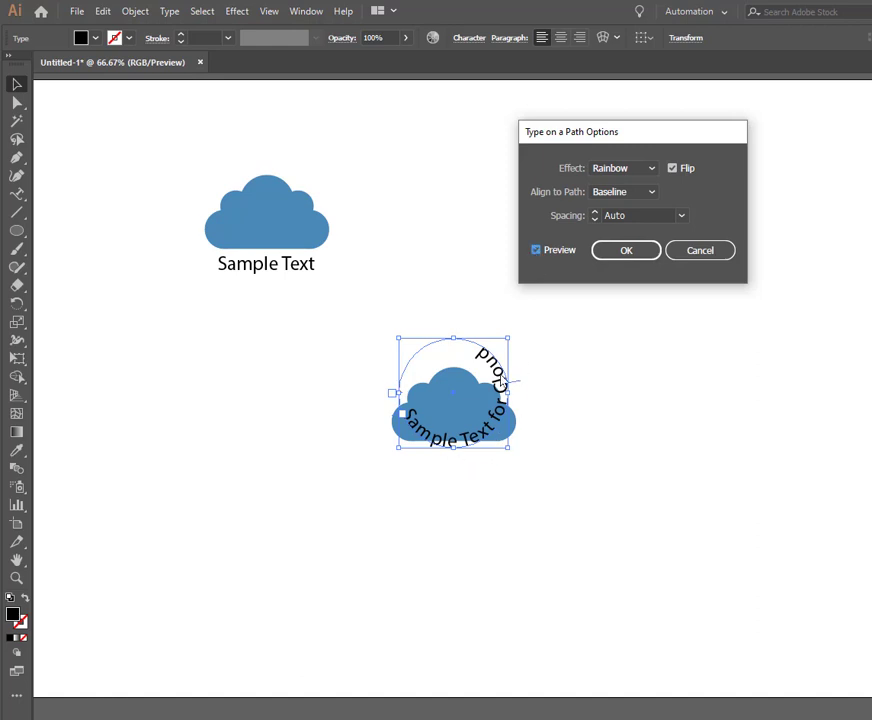
click(673, 168)
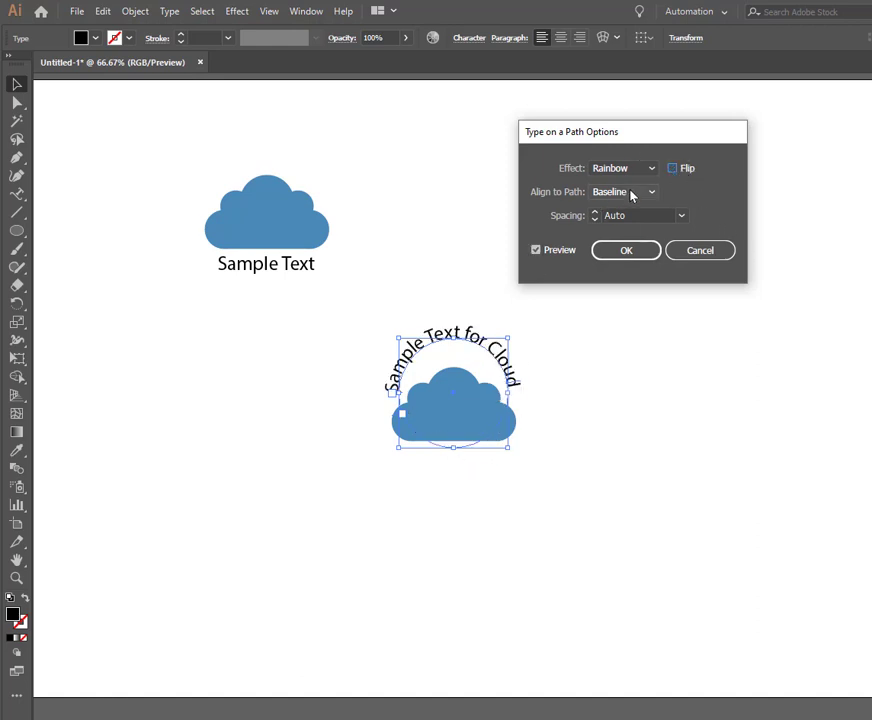
Preview the curved text with Align to Path set to Descender, Center and Ascender.
click(634, 193)
click(645, 224)
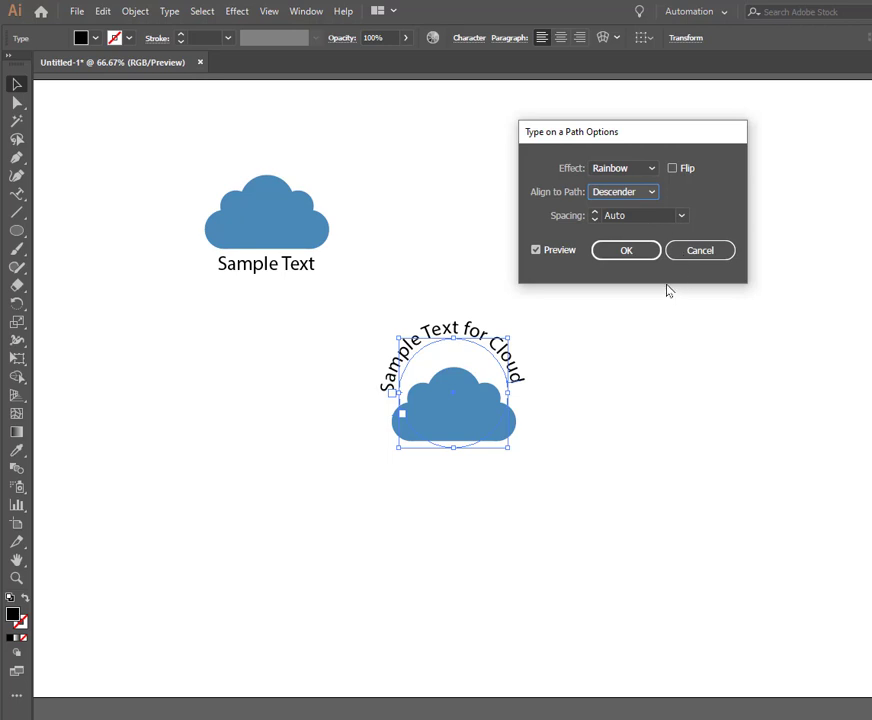
click(634, 195)
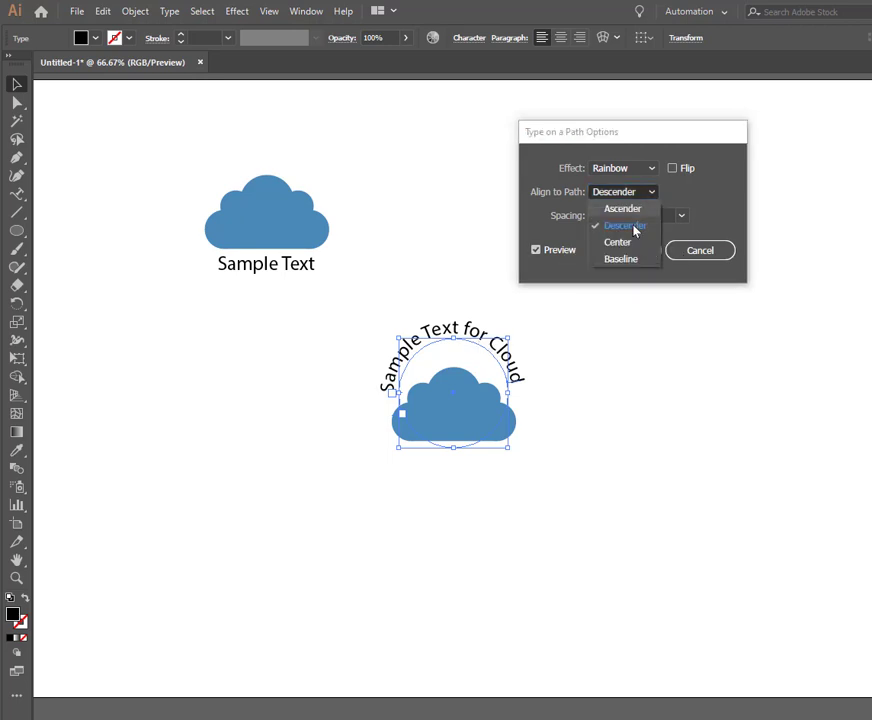
click(629, 240)
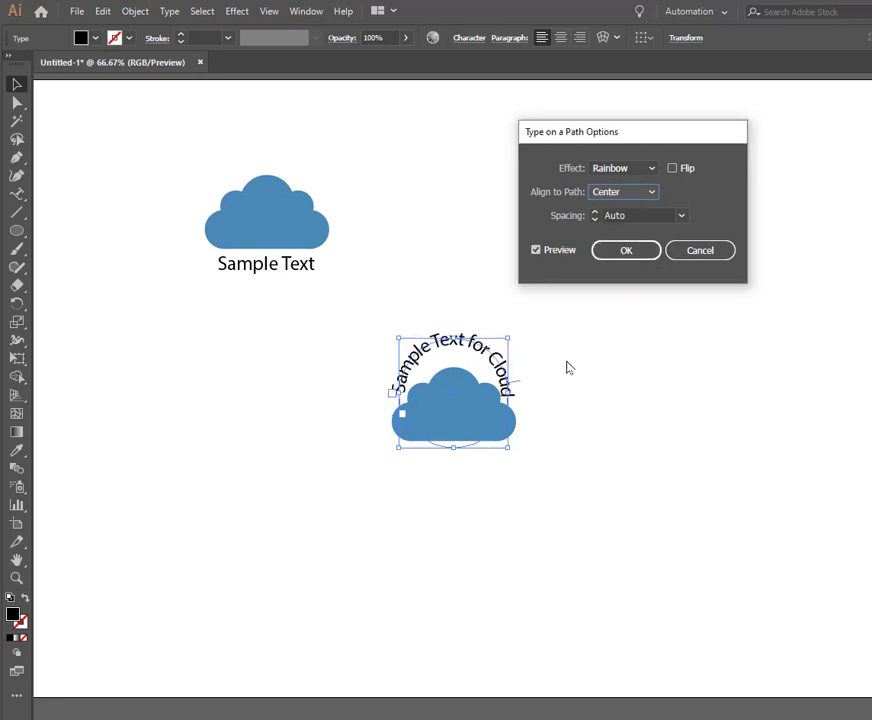
click(615, 195)
click(626, 207)
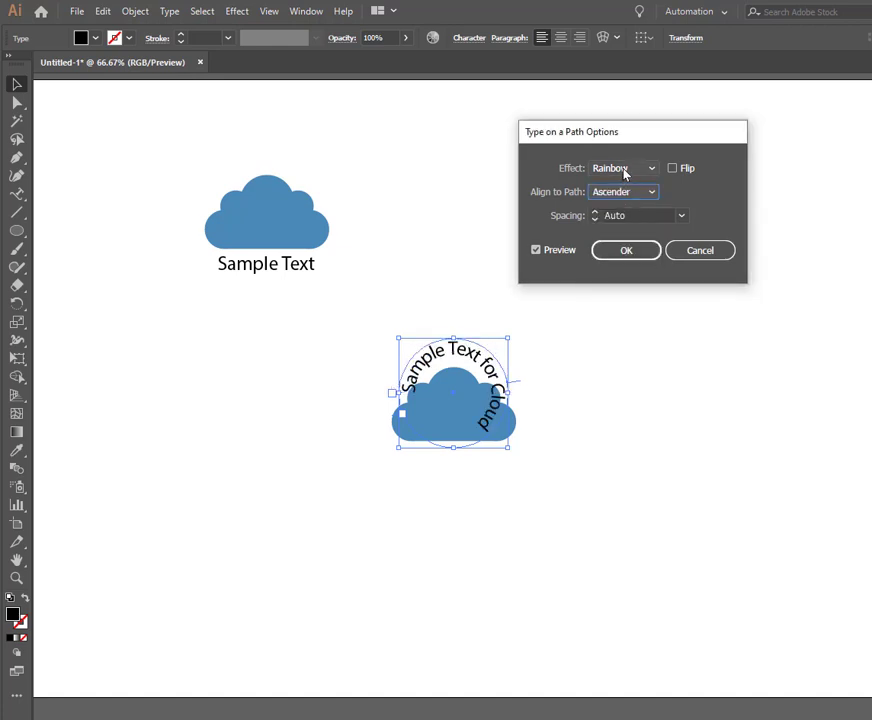
Preview the Skew and 3D Ribbon effects on the curved text, cancel the path options, and deselect the text.
click(624, 170)
click(620, 206)
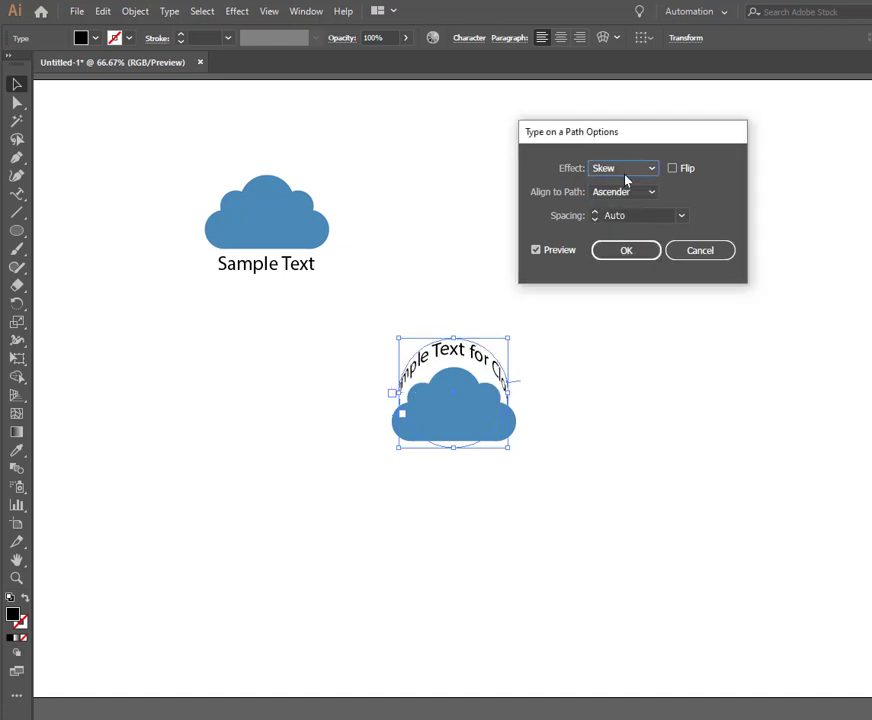
click(624, 169)
click(642, 220)
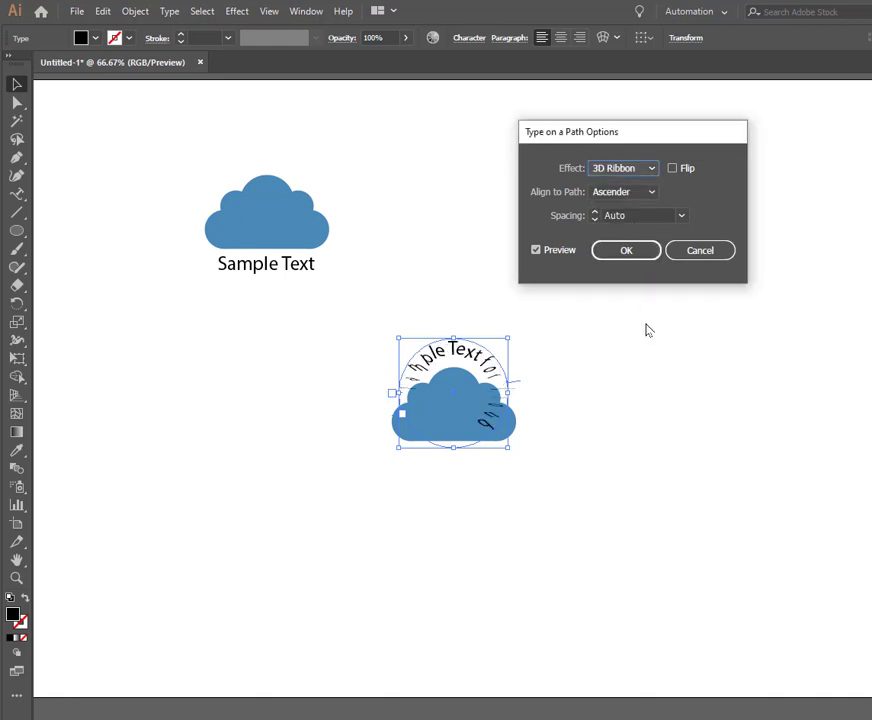
click(699, 252)
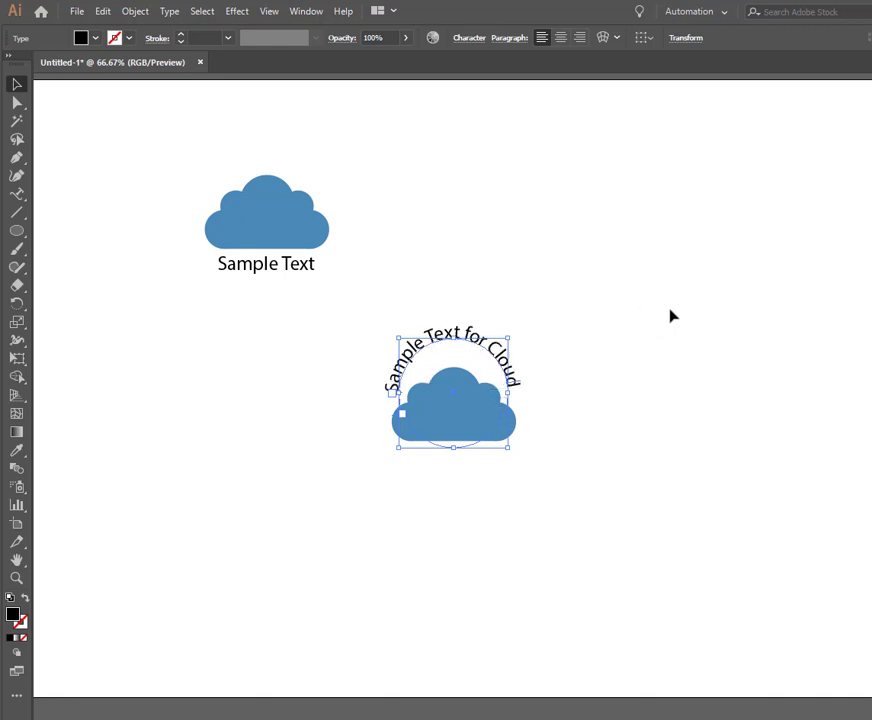
click(652, 360)
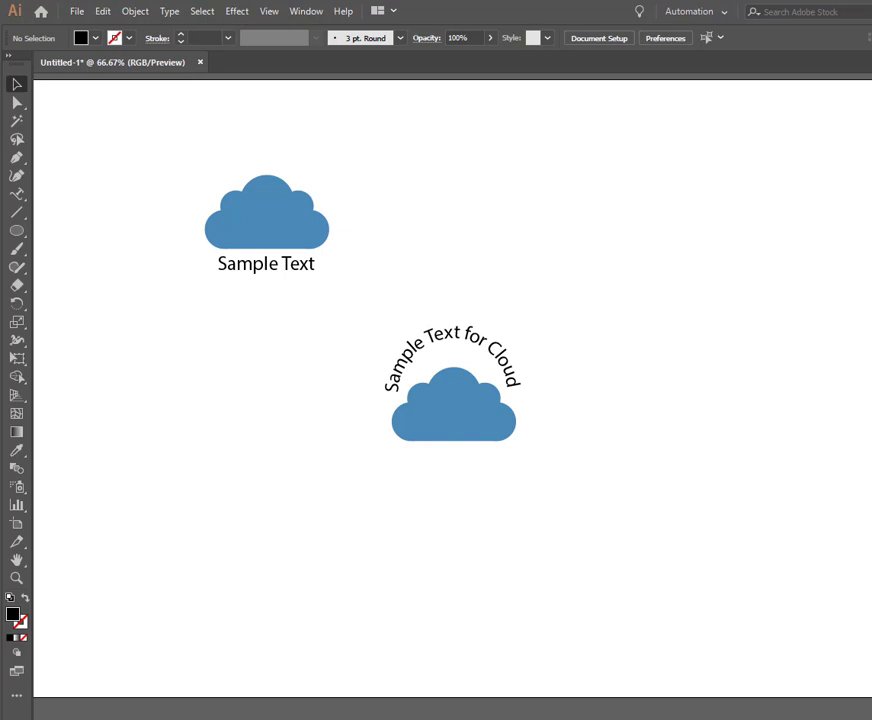
Swap fill and stroke so the stroke is black, and paint a long wavy freehand line beneath the lower cloud with the Paintbrush tool.
key(shift+x)
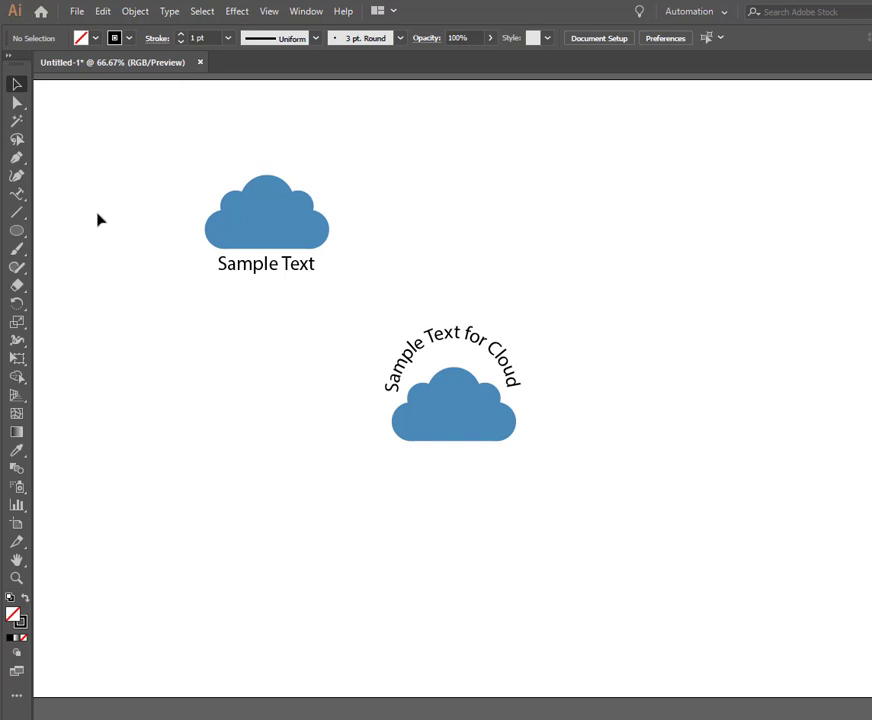
click(17, 249)
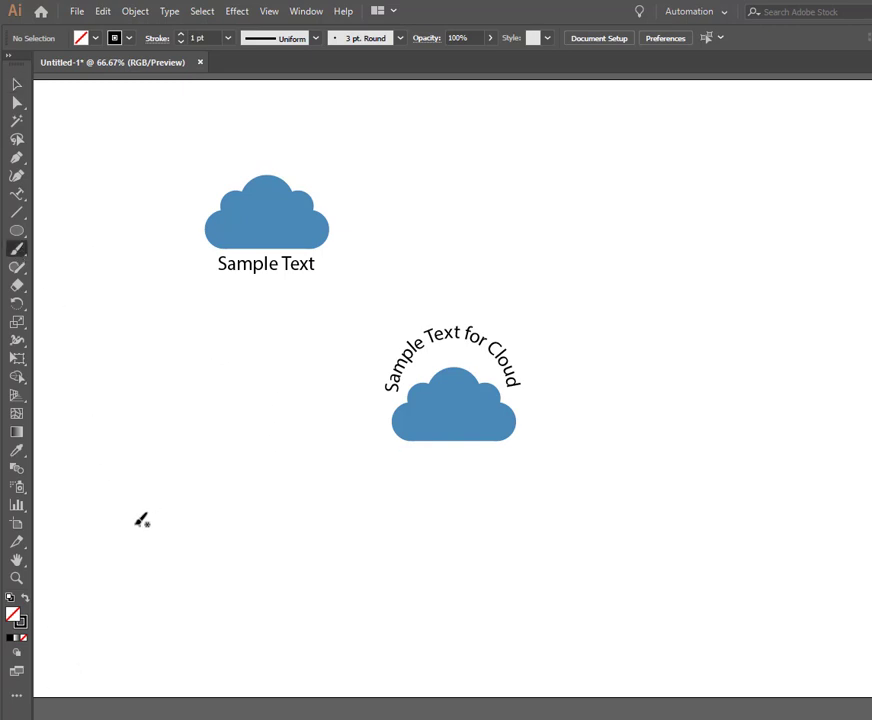
mouse_move(127, 519)
mouse_down()
mouse_move(166, 509)
mouse_move(275, 544)
mouse_move(477, 502)
mouse_move(532, 474)
mouse_up()
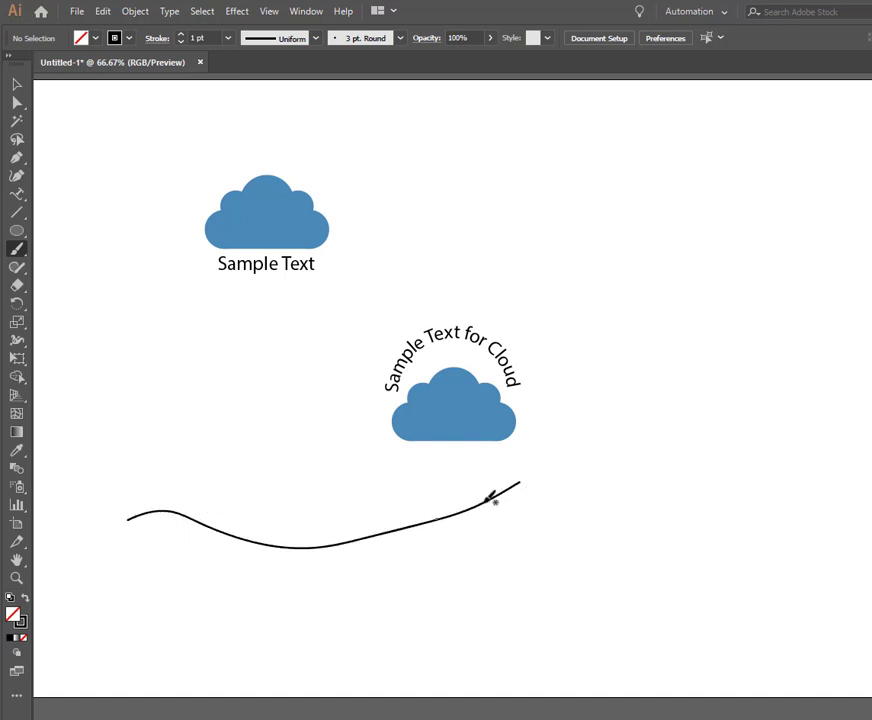
Try placing placeholder text along the wavy line with the Type on a Path tool, and undo it to restore the plain line.
click(18, 196)
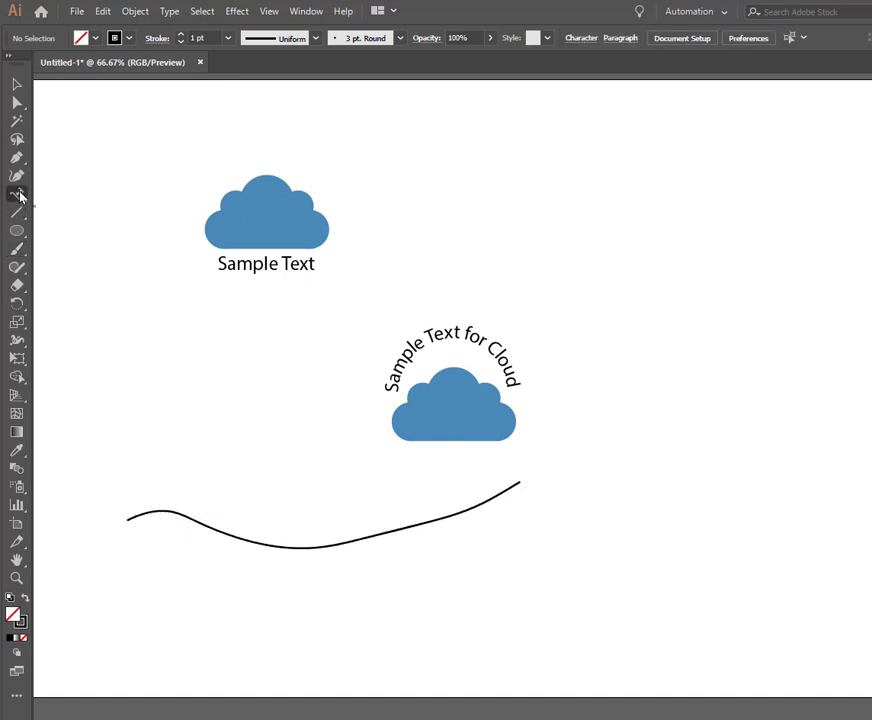
click(19, 197)
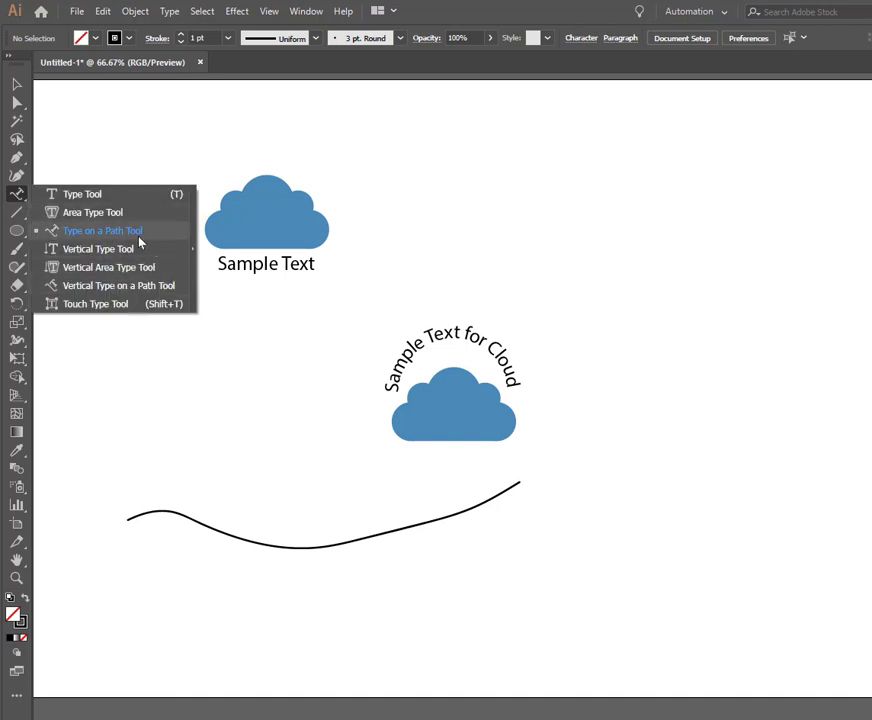
click(131, 232)
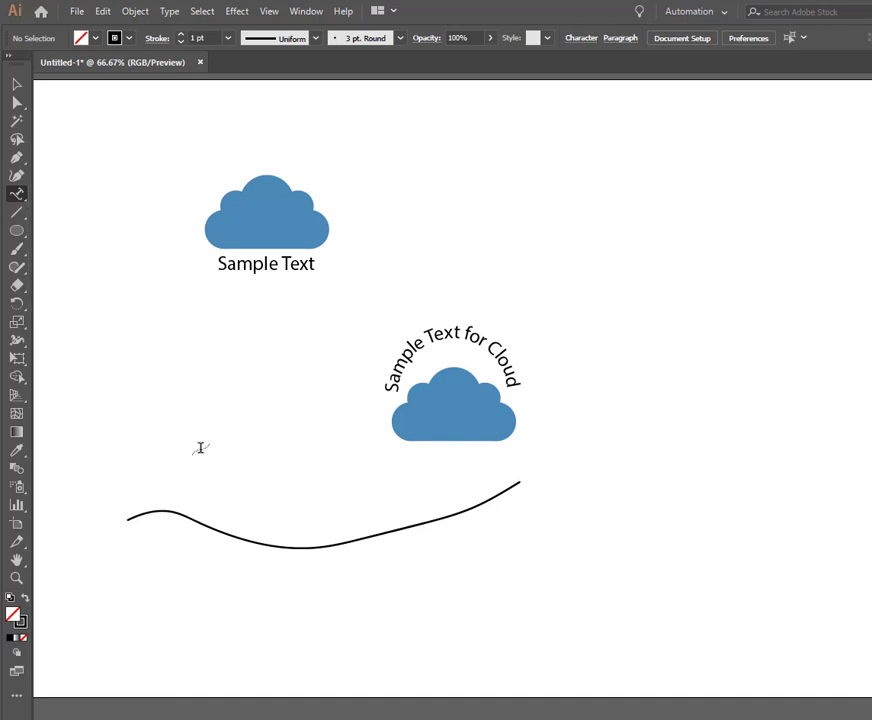
click(193, 517)
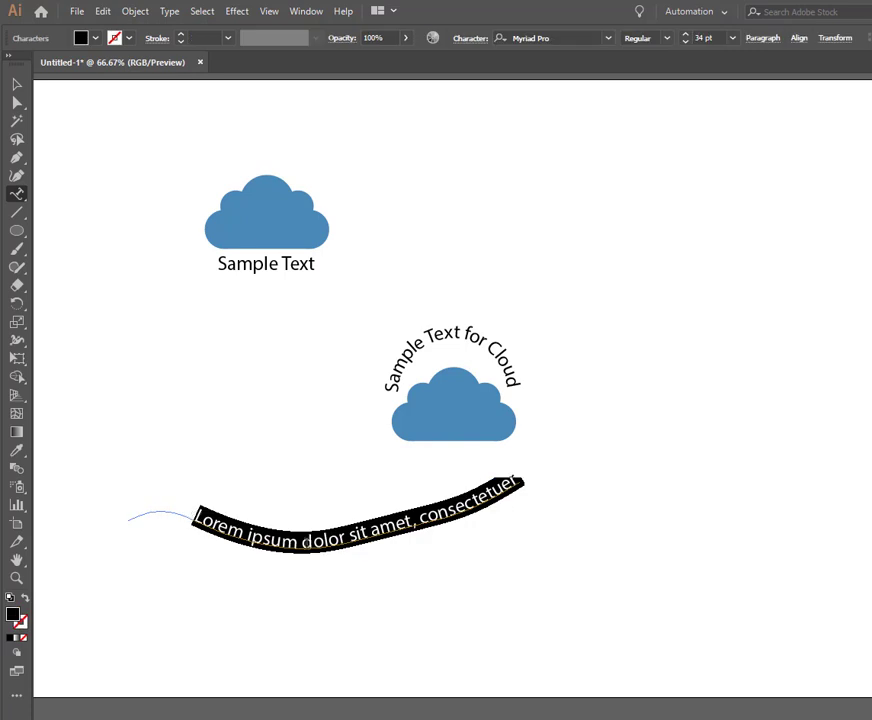
click(602, 586)
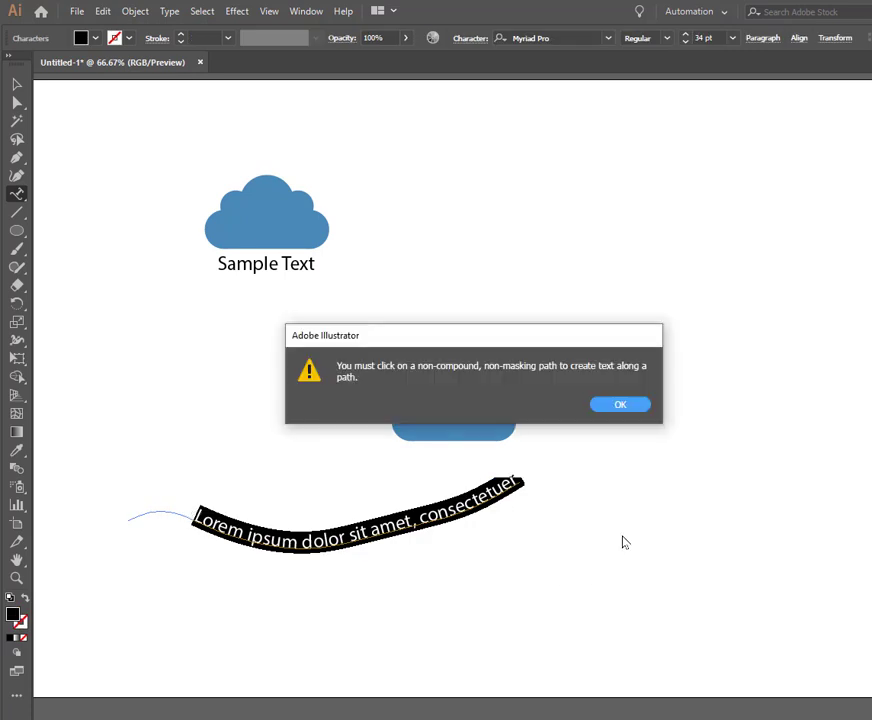
click(636, 405)
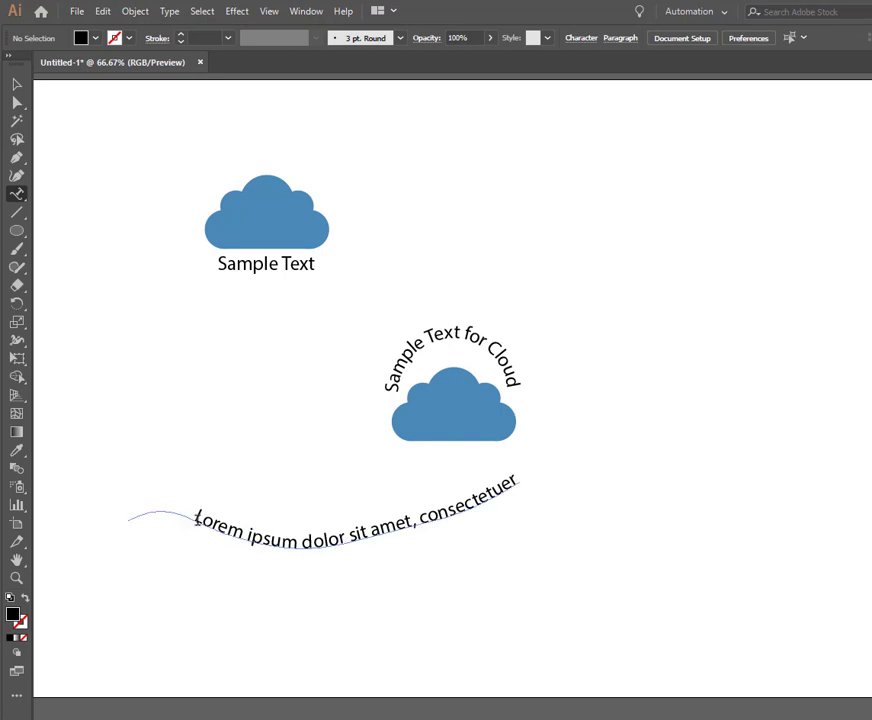
click(197, 518)
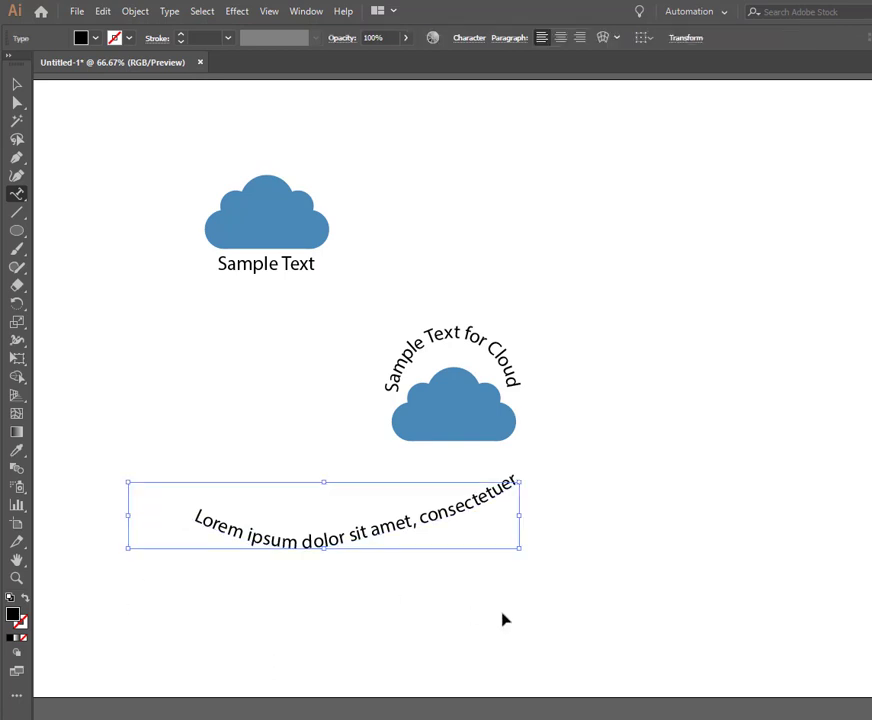
key(ctrl+z)
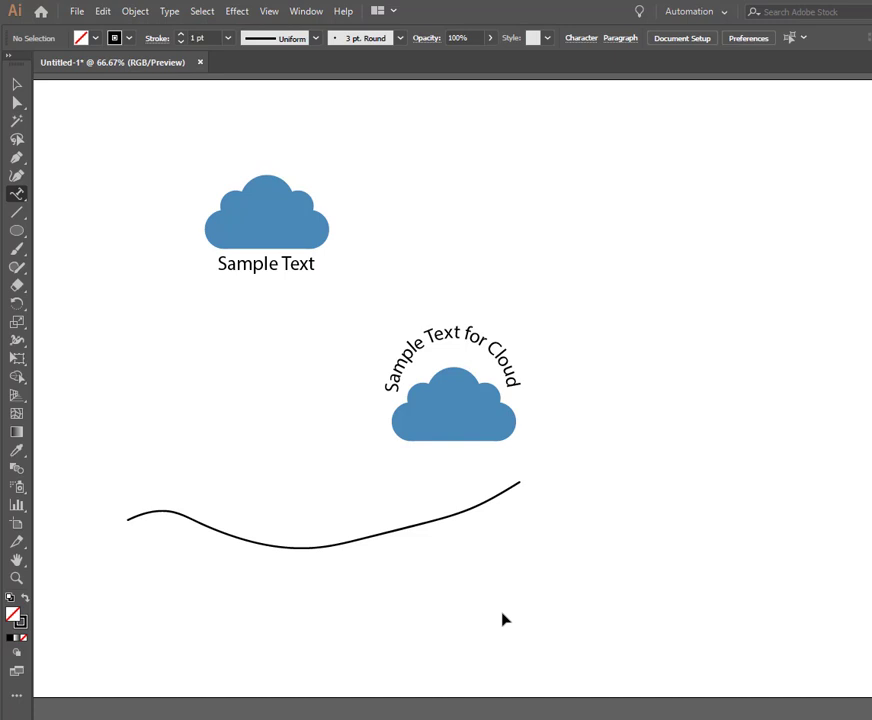
Duplicate the wavy line, align the copy with the original, nudge it straight down to leave a clear gap, and deselect it.
click(16, 84)
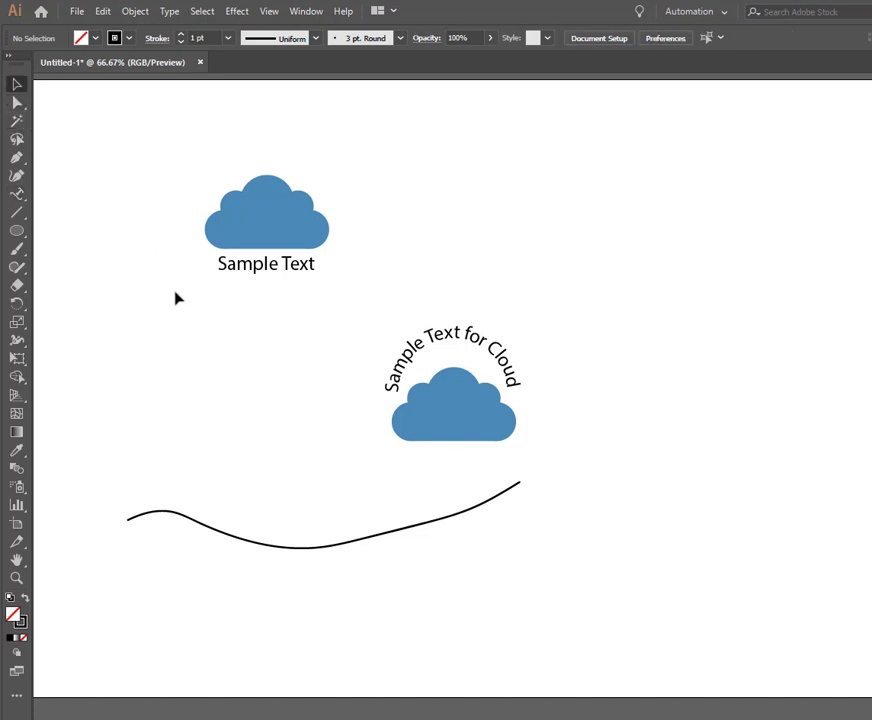
click(310, 553)
key(ctrl+c)
key(ctrl+v)
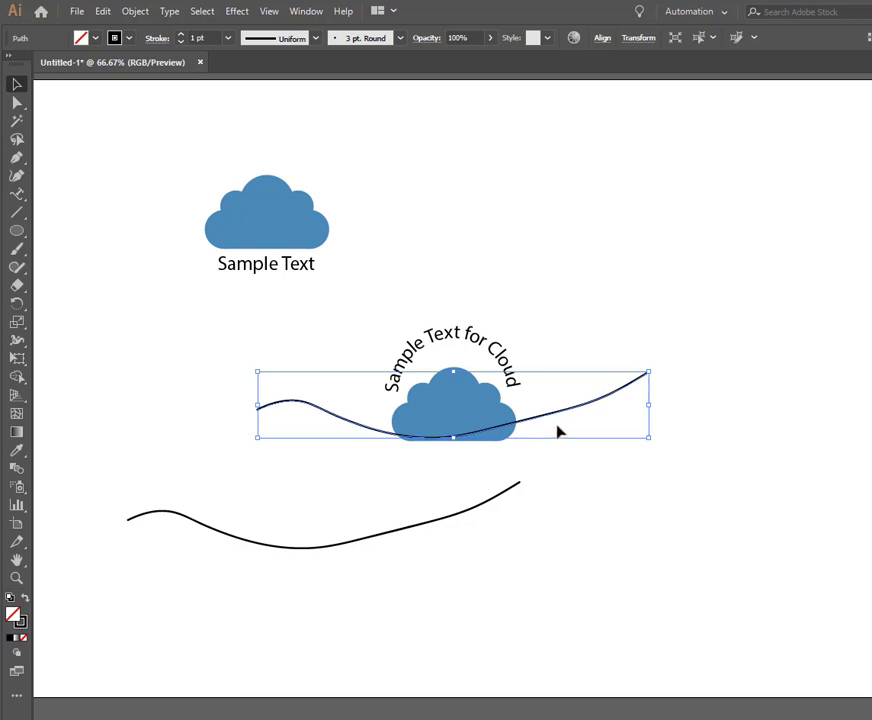
drag(568, 415, 424, 534)
key(Down)
key(Down)
key(Down)
key(Down)
key(Down)
key(Down)
key(Down)
key(Down)
key(Down)
key(Down)
key(Down)
key(Down)
key(Down)
key(Down)
key(Down)
key(Down)
key(Down)
key(Down)
key(Down)
key(Down)
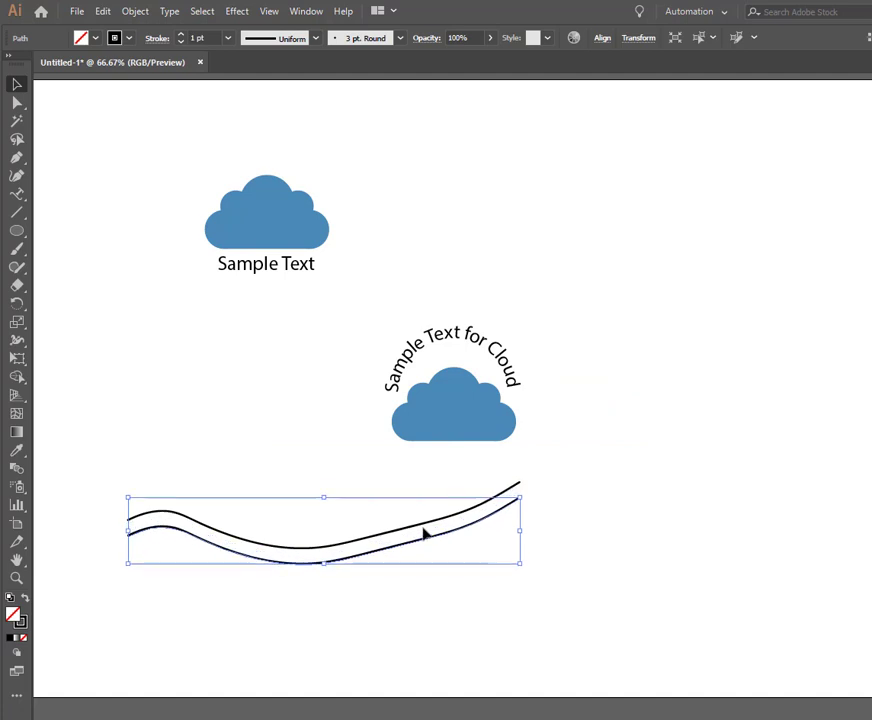
key(Down)
key(Down)
key(Down)
key(Down)
key(Down)
key(Down)
key(Down)
key(Down)
key(Down)
key(Down)
key(Down)
key(Down)
key(Down)
key(Down)
key(Down)
key(Down)
key(Down)
key(Down)
key(Down)
key(Down)
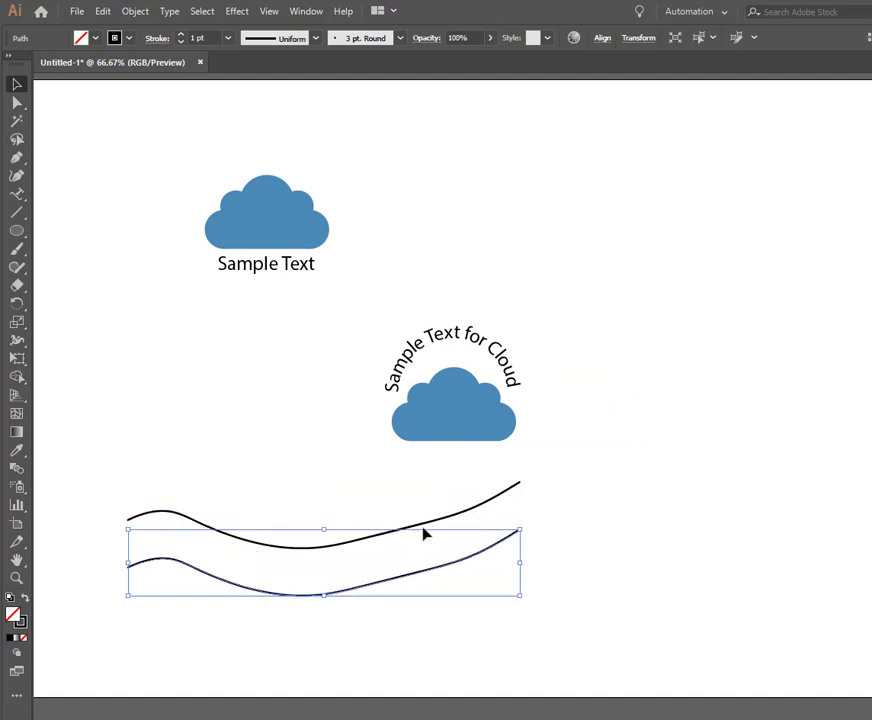
click(230, 418)
Add type along the upper wavy line from just past its lowest point, replacing the placeholder with random letters beginning "fdshkjfdsklj hfdslakjh".
click(17, 194)
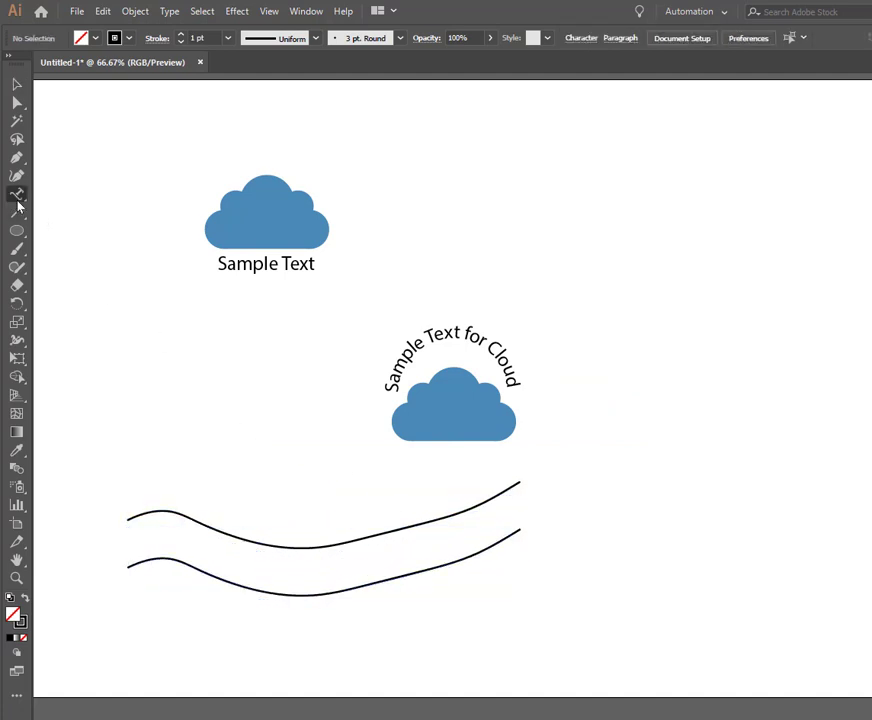
click(336, 544)
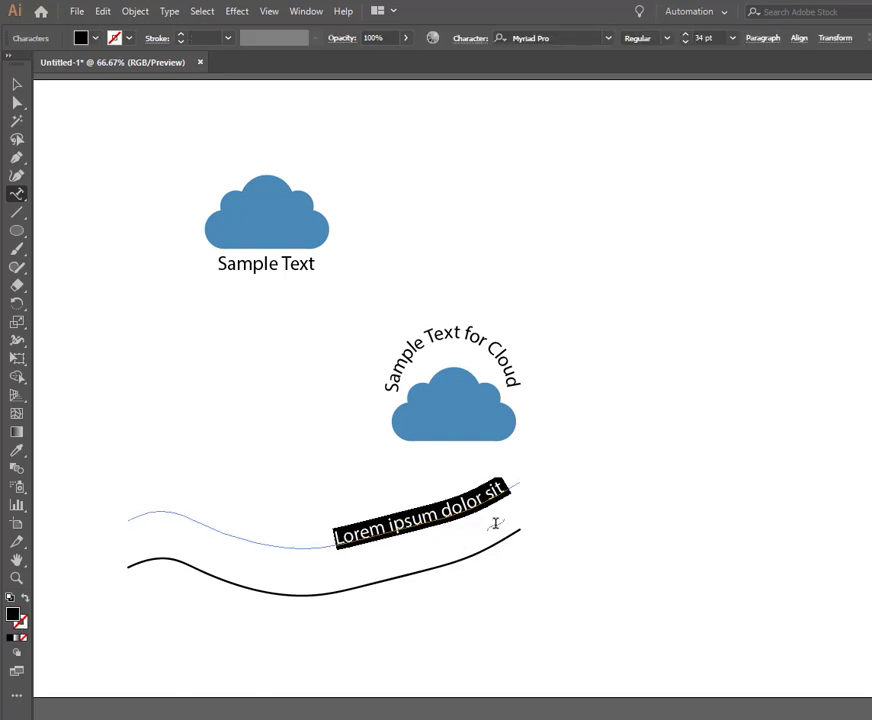
click(396, 531)
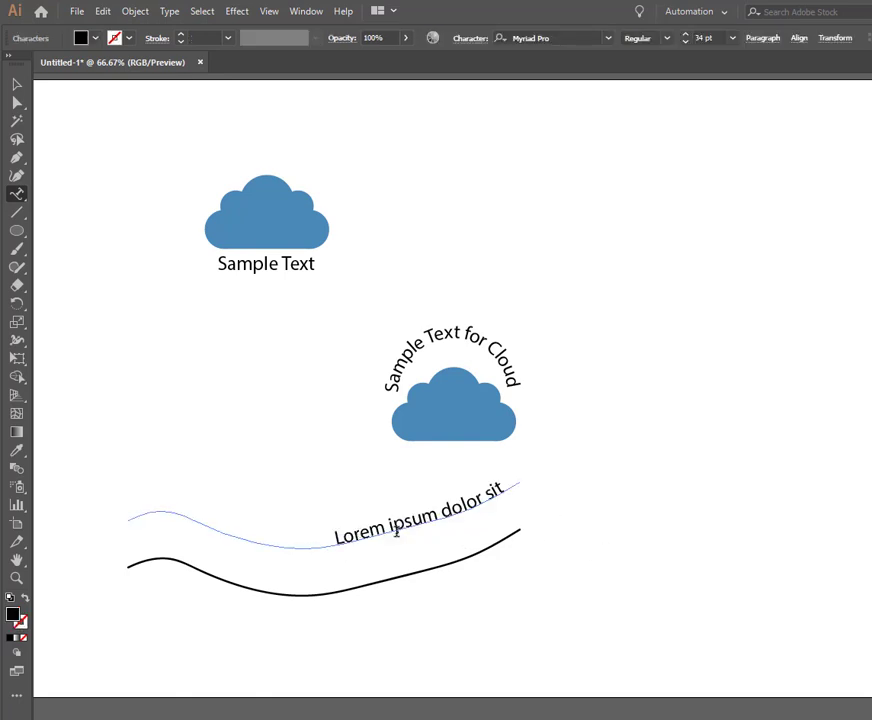
key(ctrl+a)
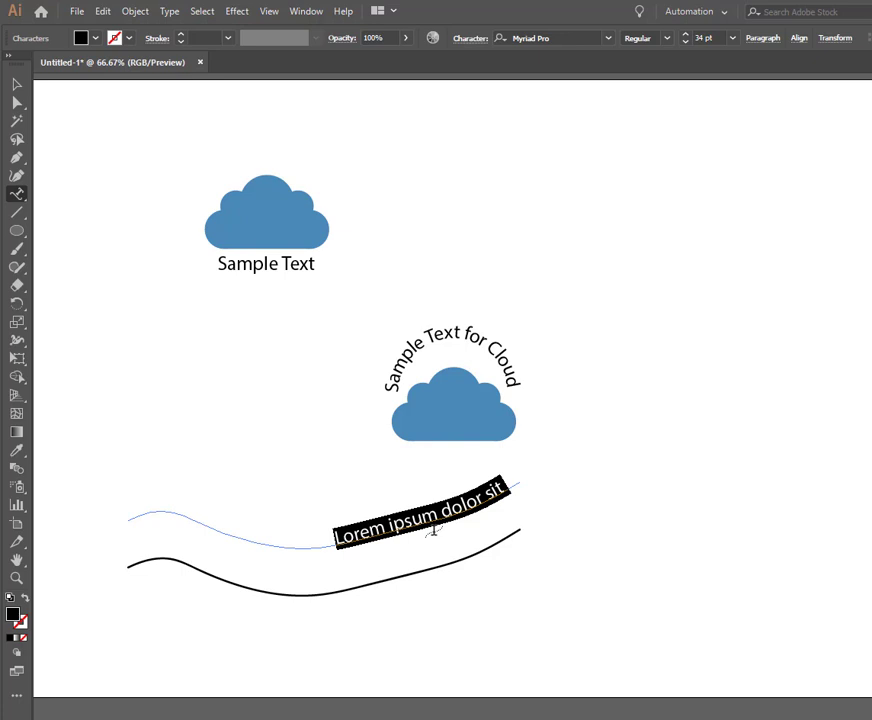
text(fdshkjfdsklj hfdslakjh)
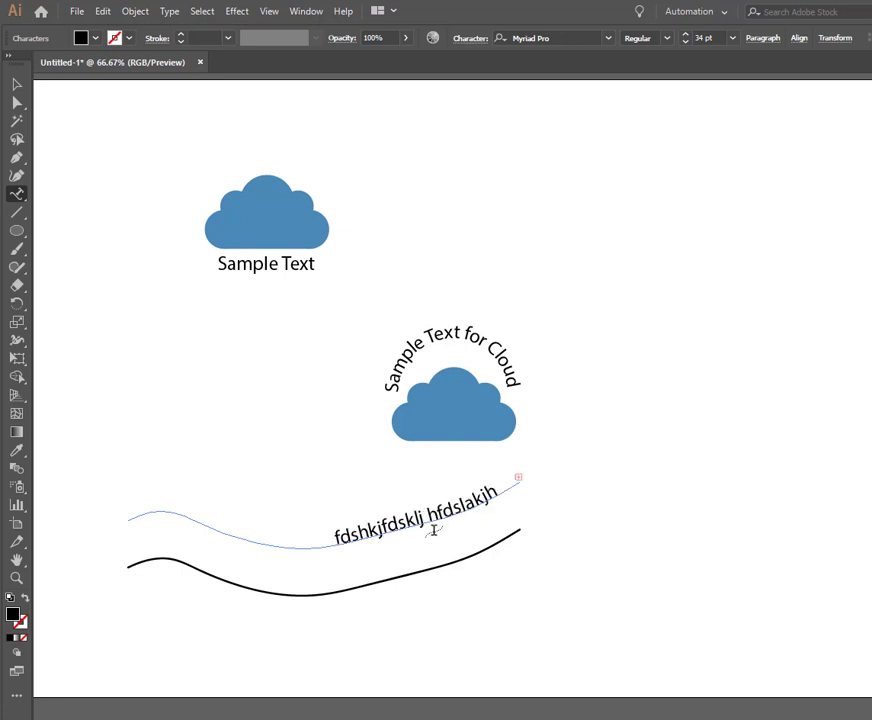
key(Escape)
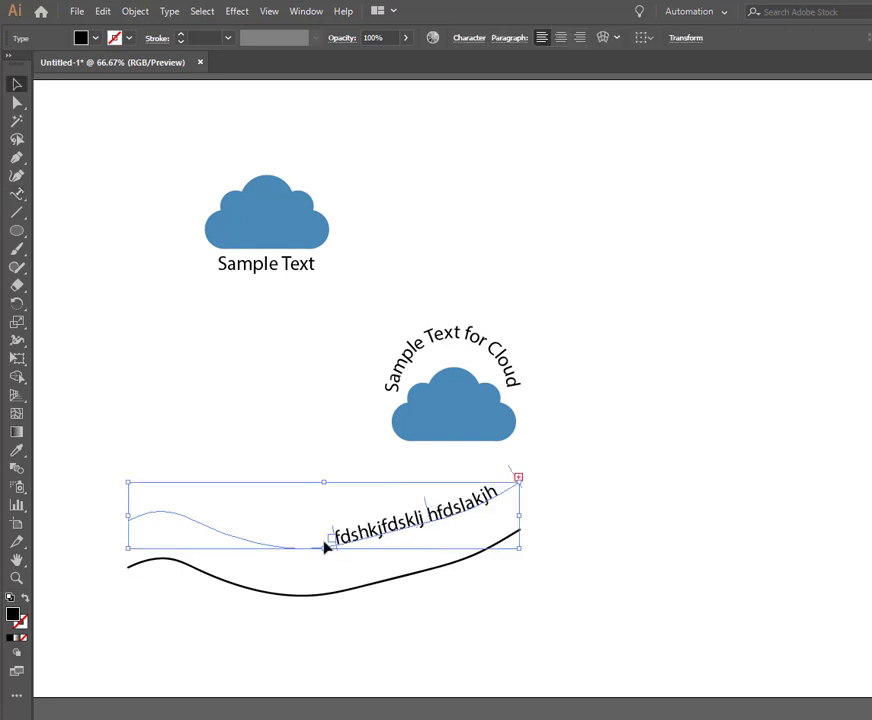
Try continuing the overflowing path text on a linked copy of the path, undo each attempt, and deselect the text.
key(t)
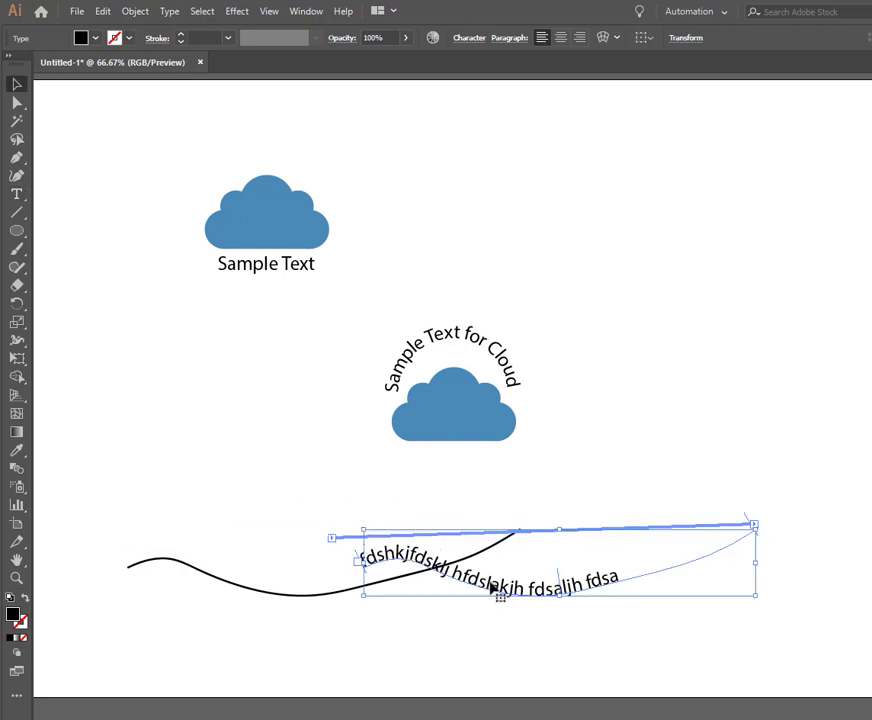
key(ctrl+z)
key(ctrl+z)
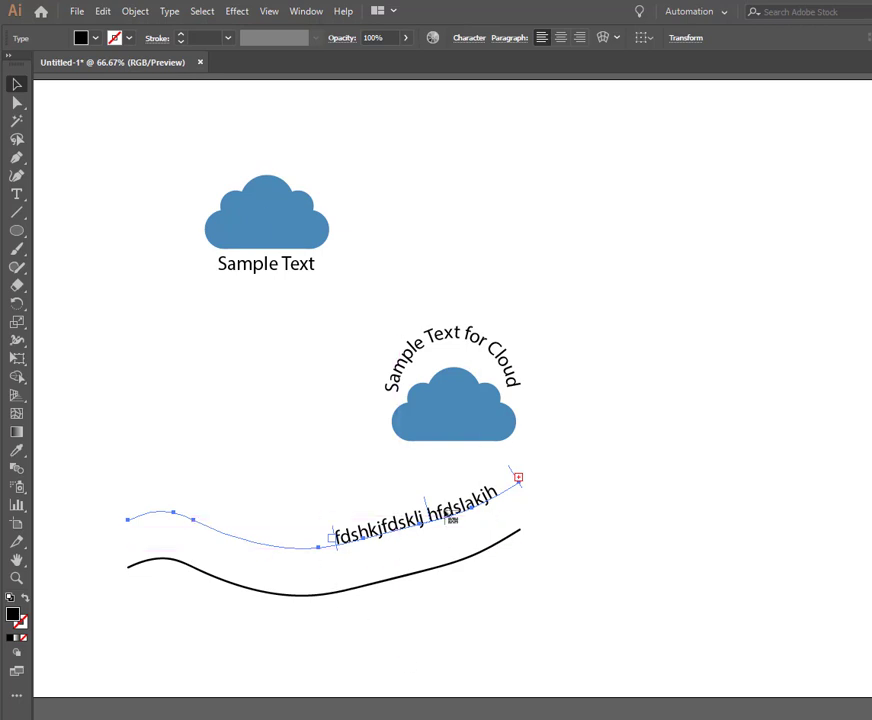
click(707, 541)
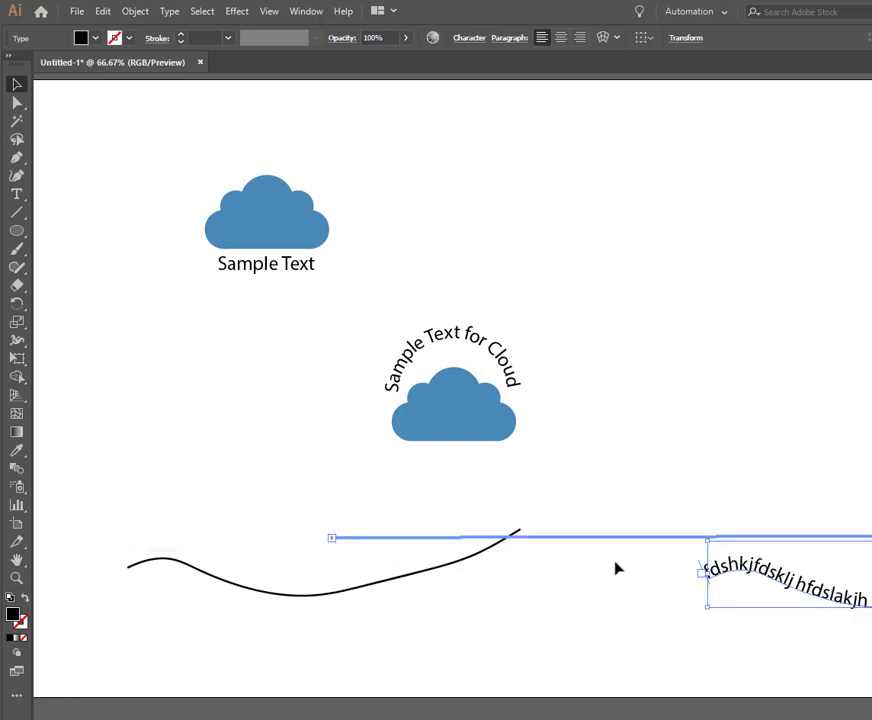
key(ctrl+z)
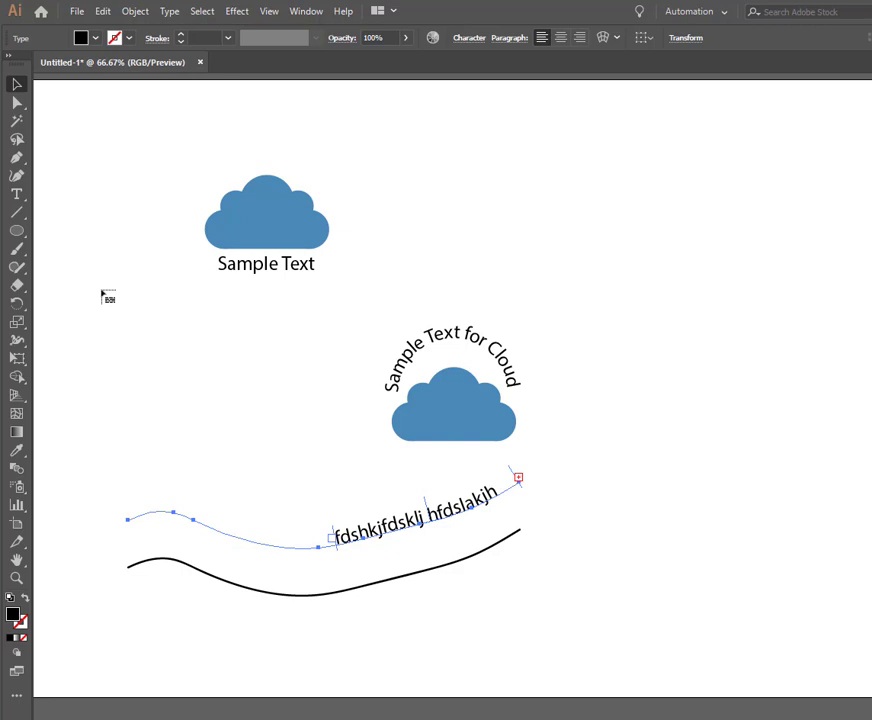
key(Escape)
click(642, 487)
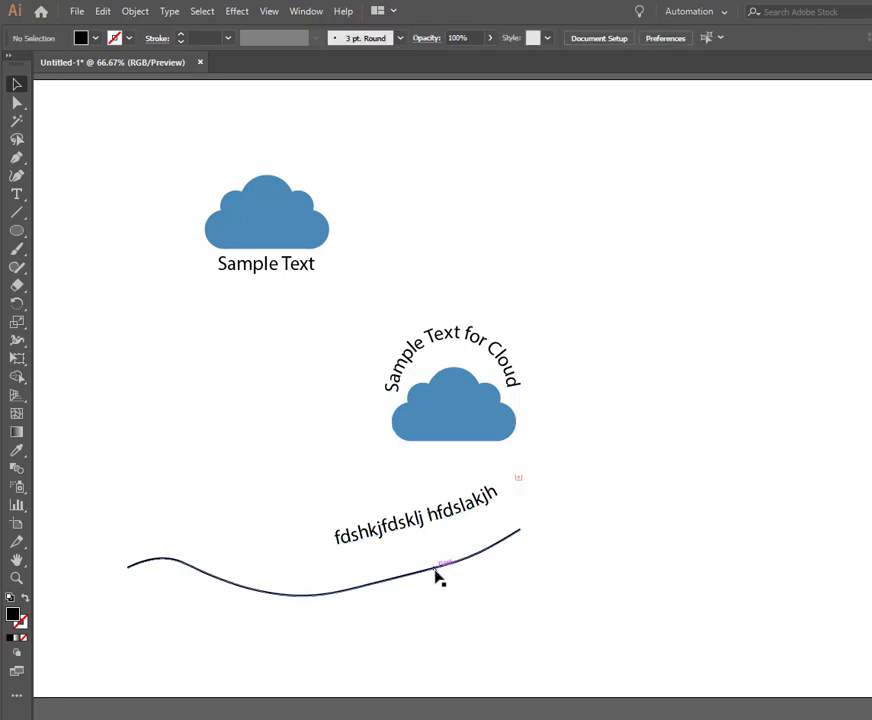
Nudge the remaining wavy line up until it runs just beneath the path text as an underline, and deselect it.
click(332, 595)
key(Up)
key(Up)
key(Up)
key(Up)
key(Up)
key(Up)
key(Up)
key(Up)
key(Up)
key(Up)
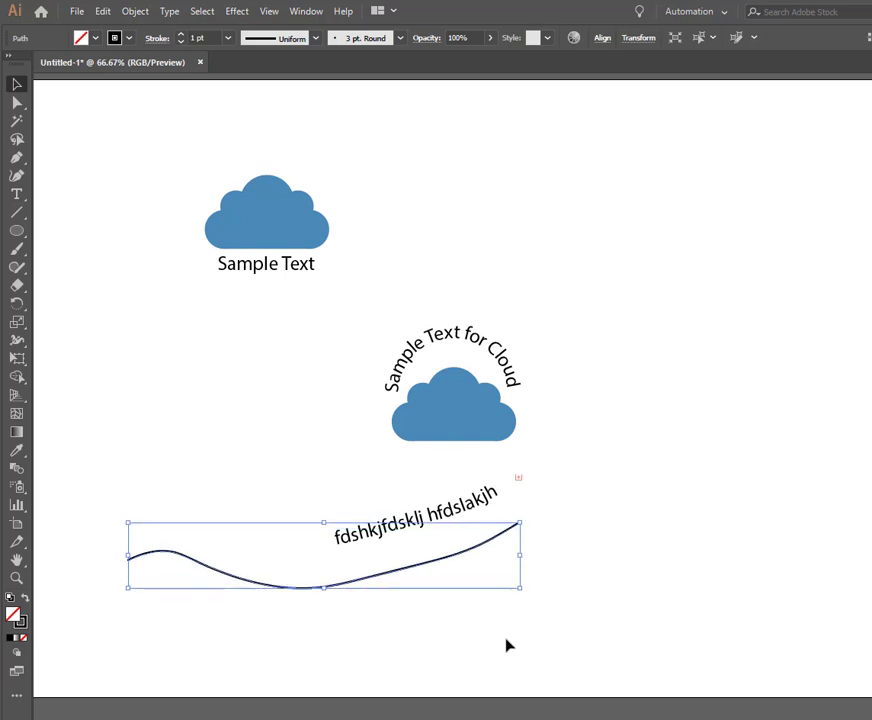
key(Up)
key(Up)
key(Up)
key(Up)
key(Up)
key(Up)
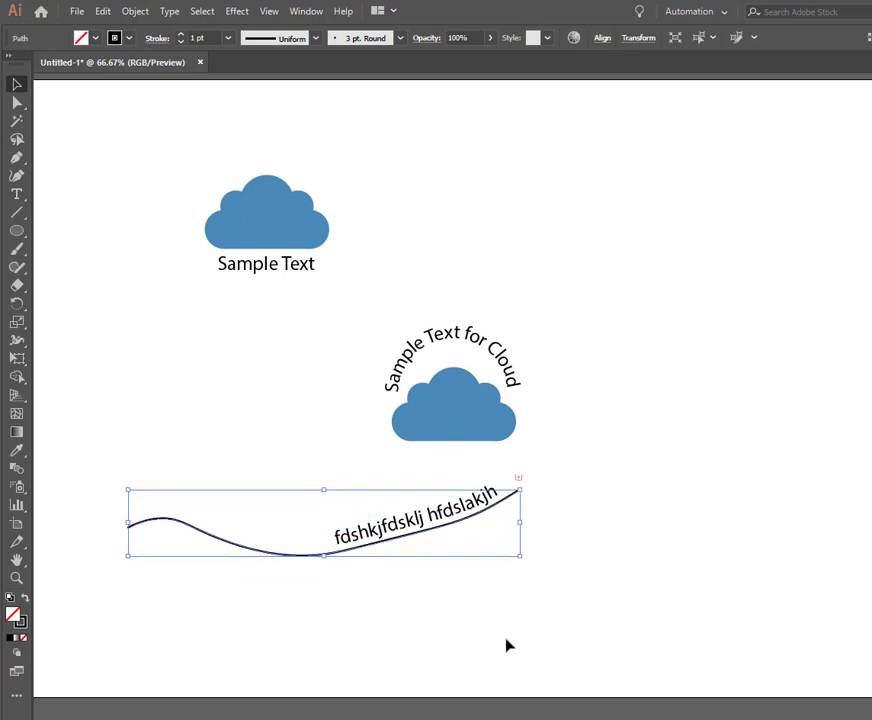
click(623, 514)
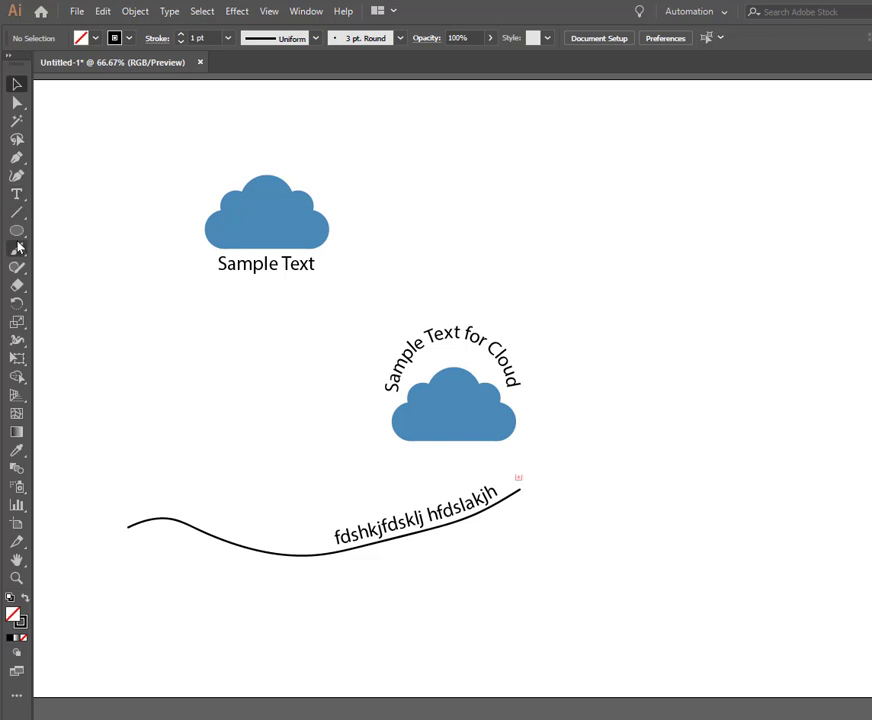
Show the available type tool variants, including Type on a Path.
click(16, 195)
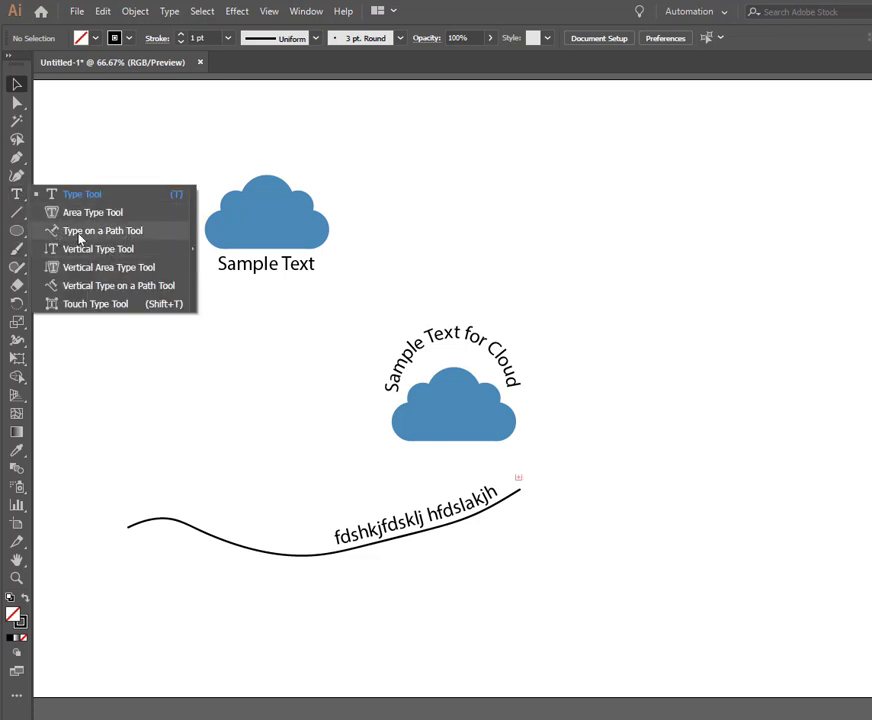